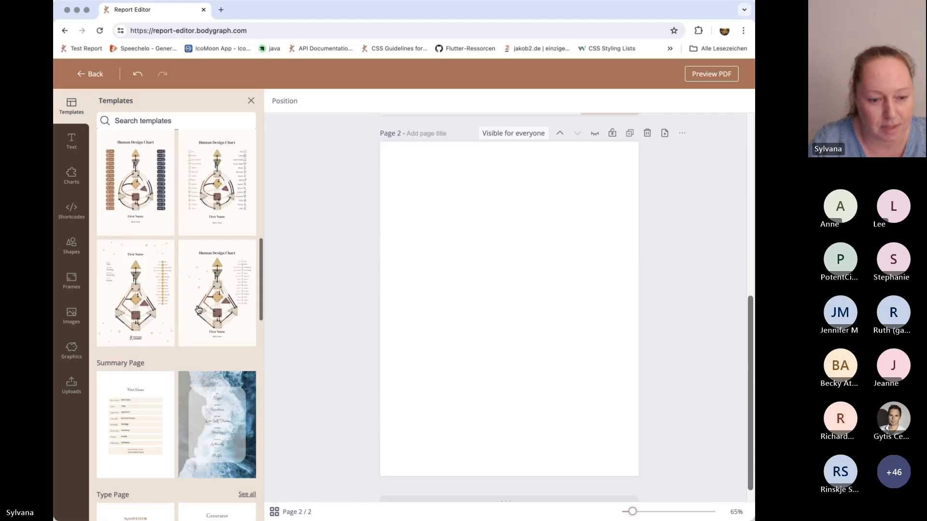
Apply the Manifestor template with four beige text boxes from the Type Page templates to page 2.
left_click(247, 235)
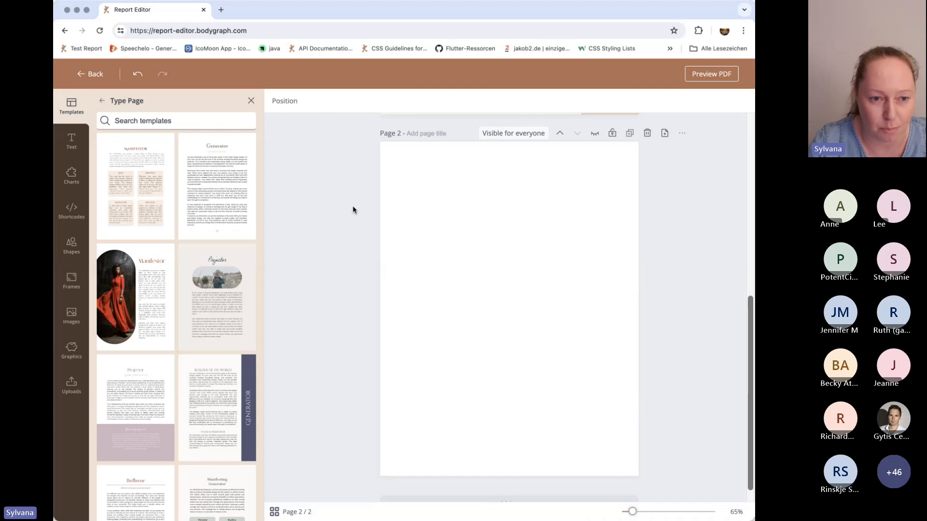
left_click(148, 161)
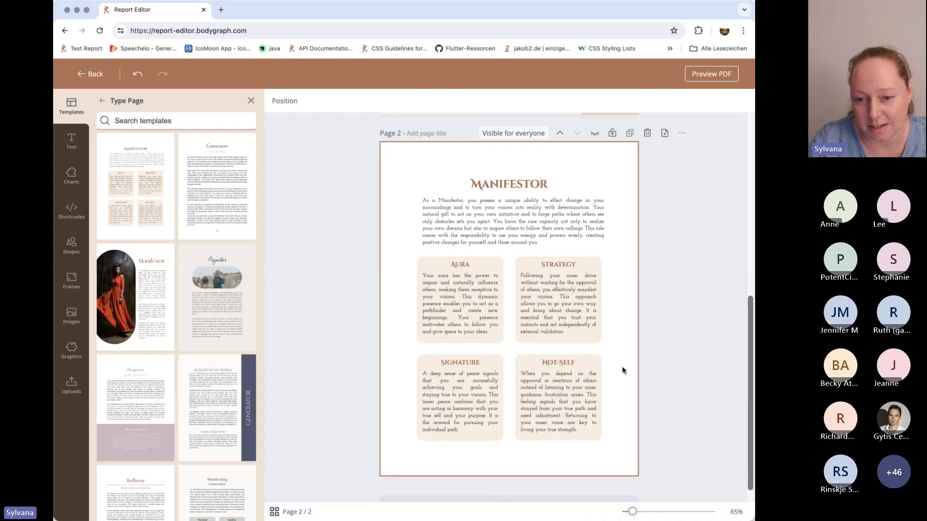
scroll(623, 370, "down", 1)
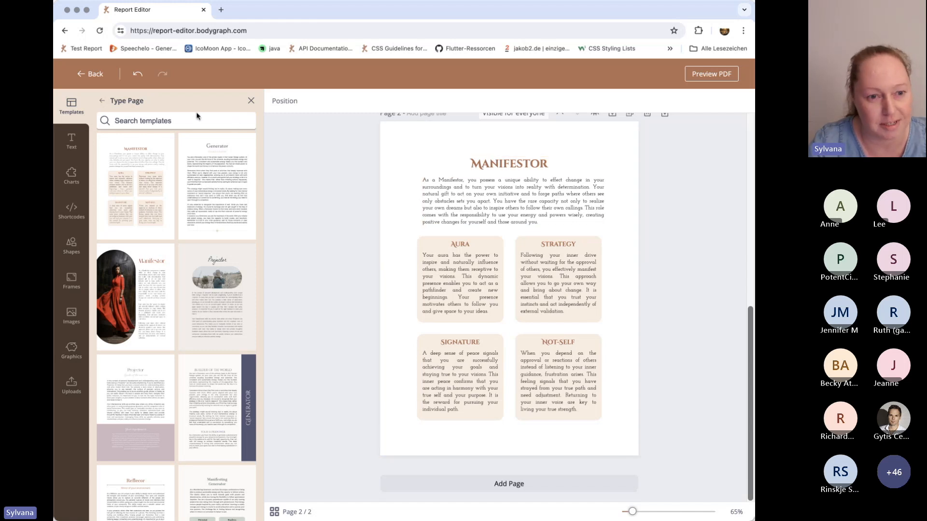
left_click(102, 101)
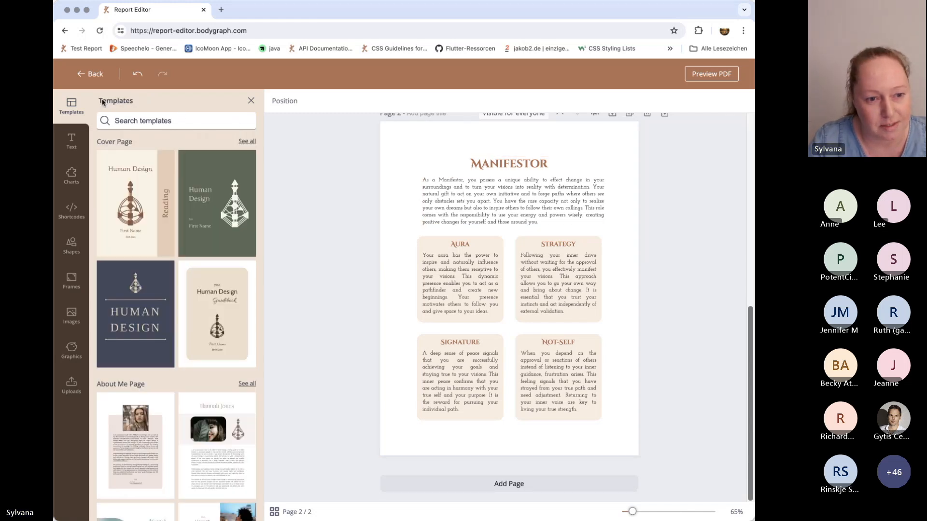
Add a blank page 3, insert a heading text box, and move it to the upper part of the page.
left_click(72, 141)
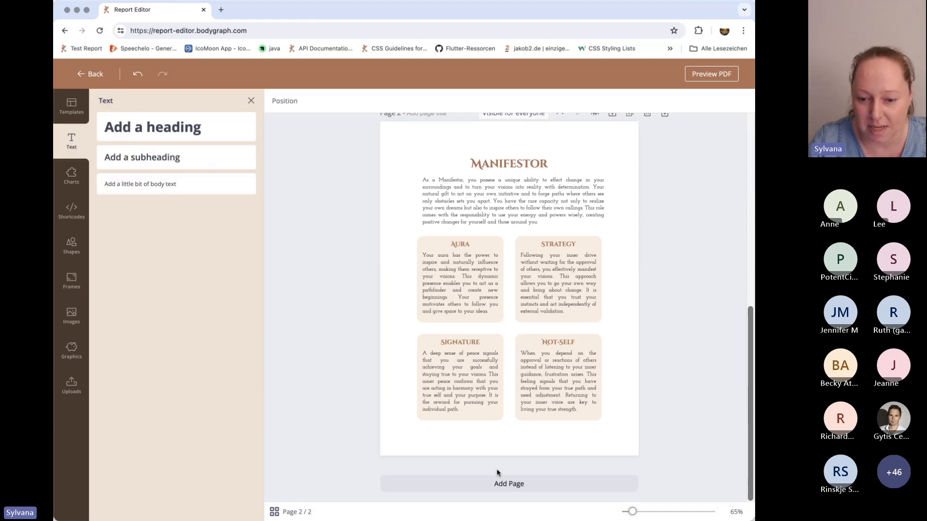
left_click(515, 486)
left_click(139, 126)
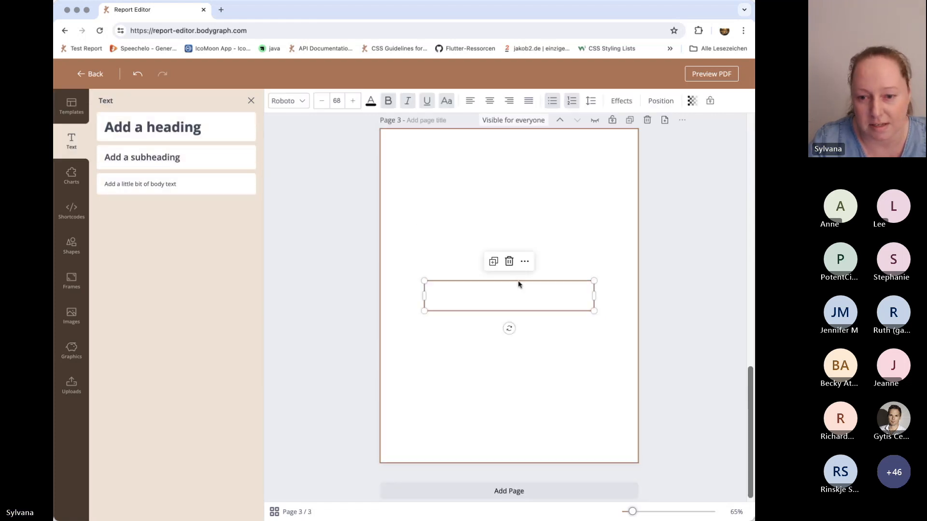
left_click_drag(502, 303, 502, 242)
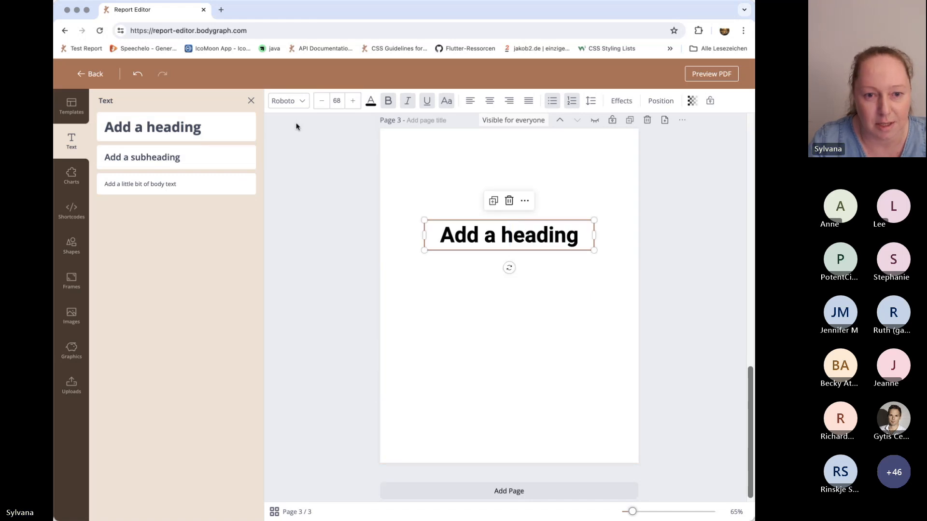
Browse the list of fonts available for the heading.
left_click(290, 103)
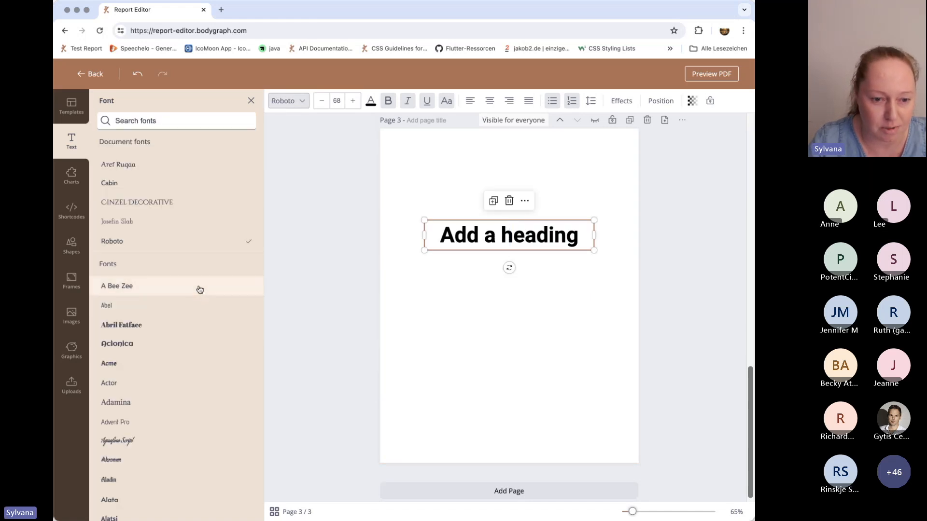
scroll(198, 290, "down", 15)
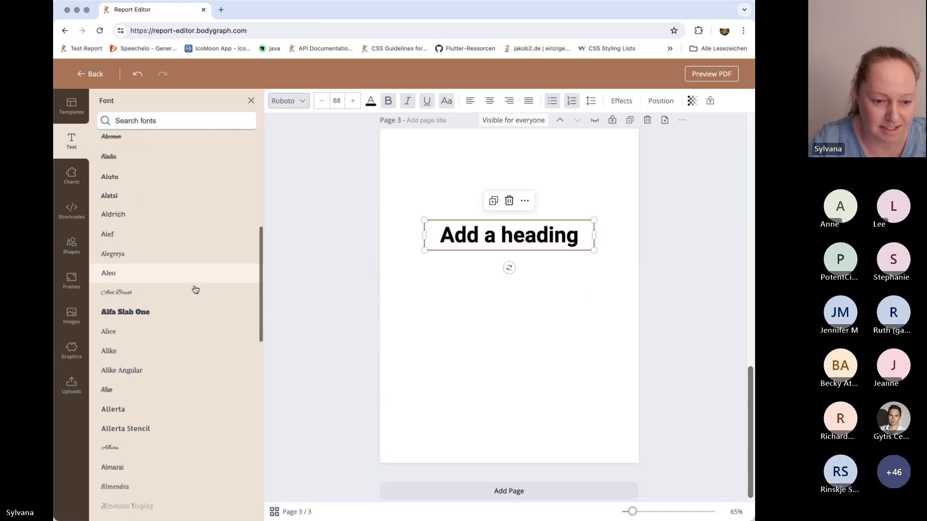
scroll(196, 290, "down", 10)
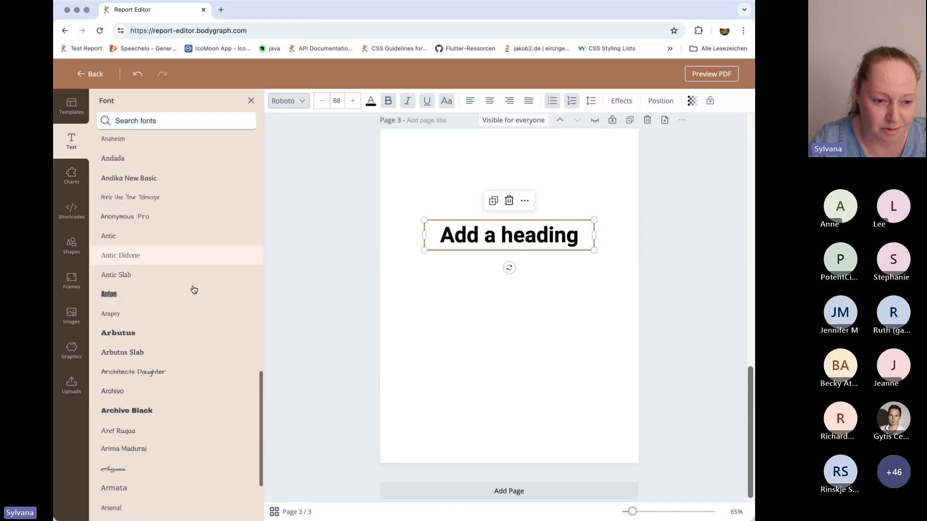
scroll(194, 289, "down", 10)
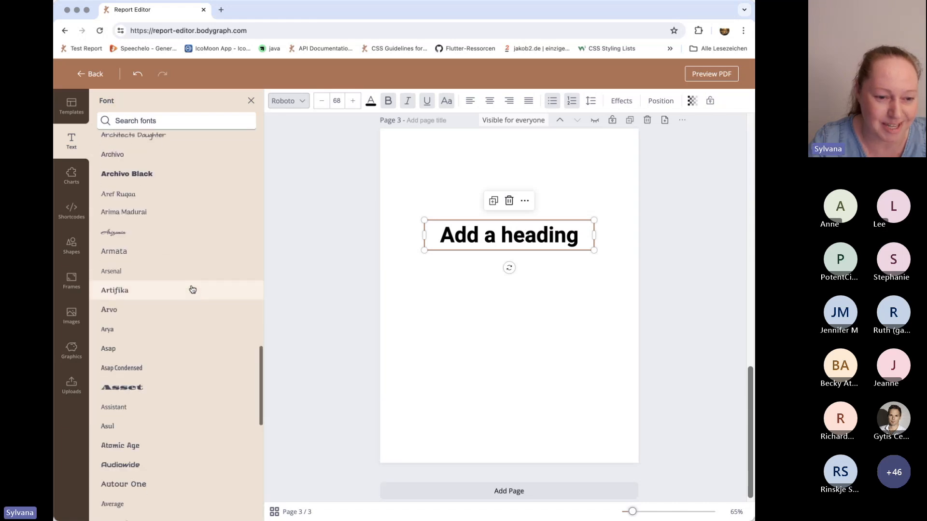
scroll(191, 288, "down", 3)
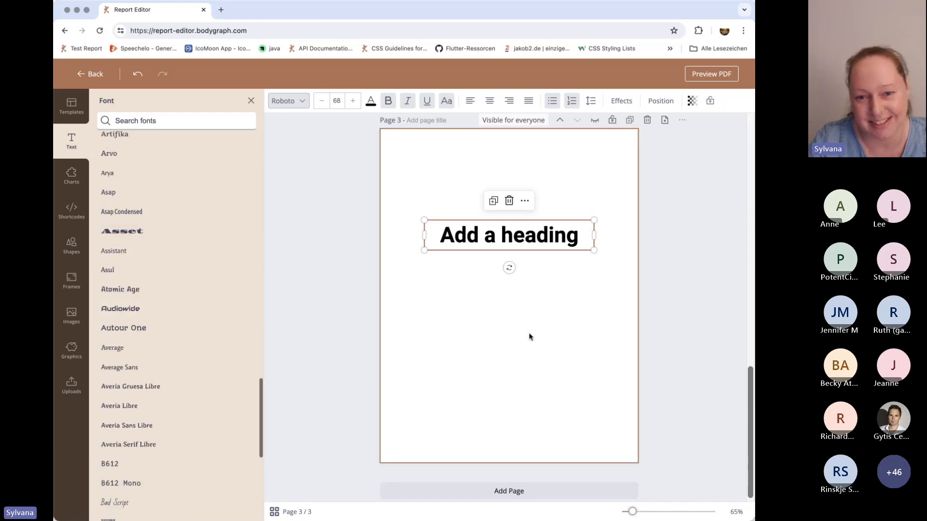
Recolor the page 3 heading to the dark violet-blue from the default colors.
left_click(371, 103)
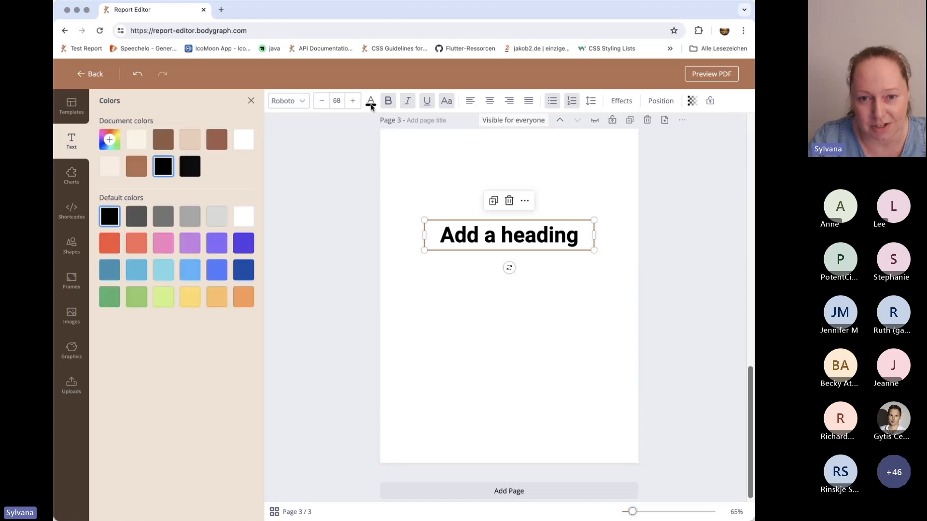
left_click(159, 242)
left_click(251, 244)
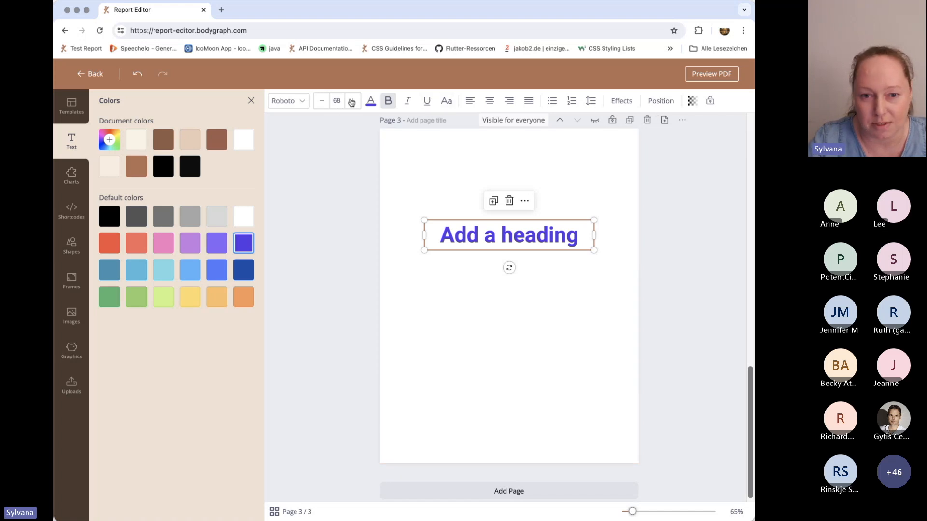
left_click(474, 310)
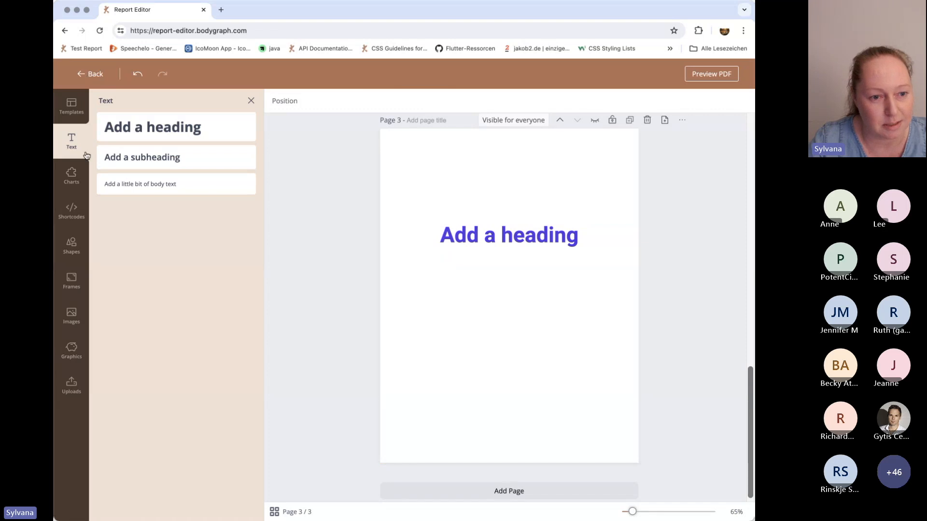
Add a blank page 4, insert the magenta and yellow full chart, enlarge it, and place it in the upper half of the page.
left_click(72, 175)
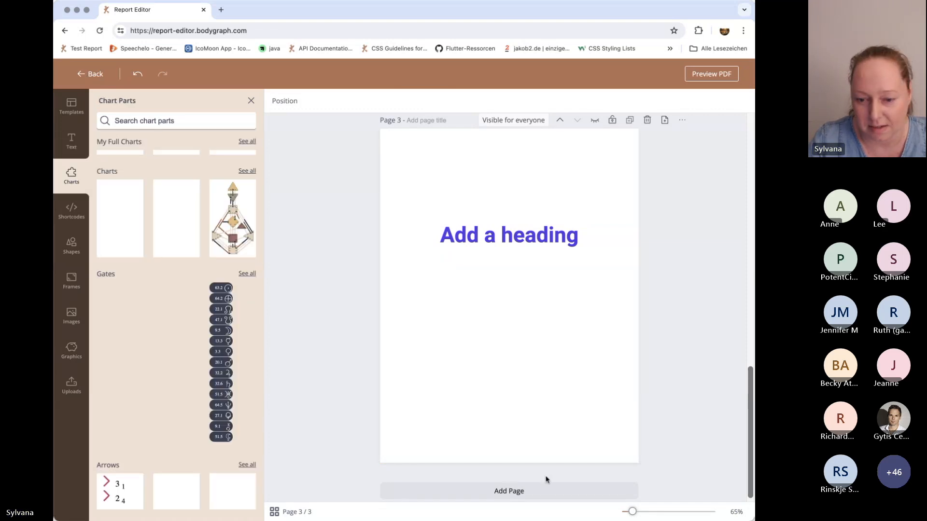
left_click(515, 491)
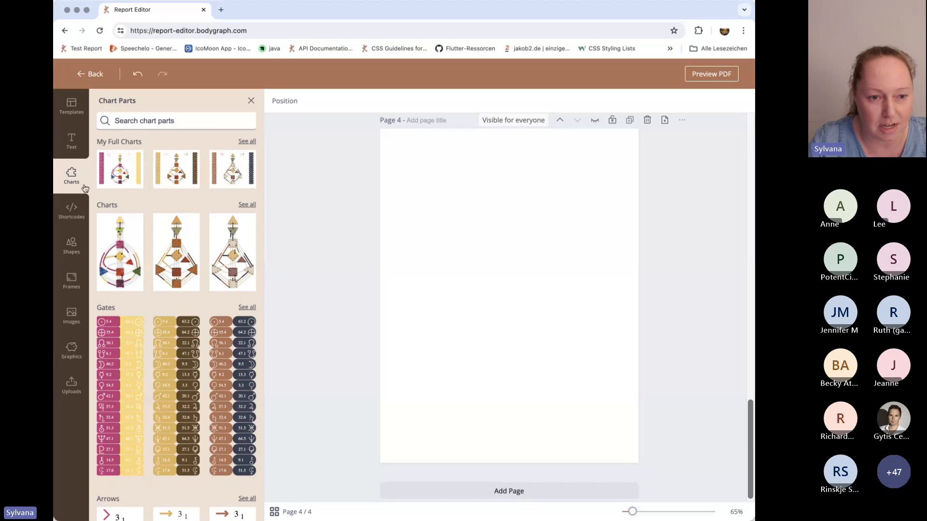
left_click(124, 171)
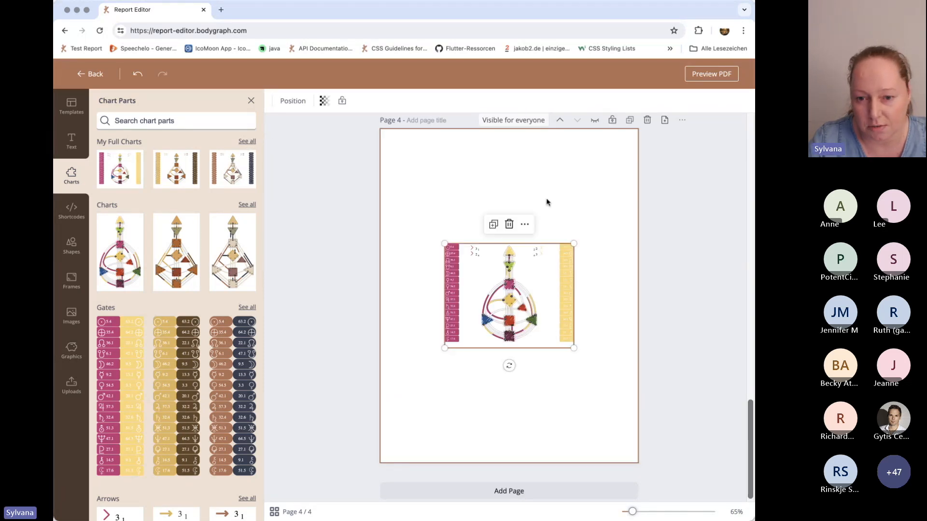
left_click_drag(574, 348, 610, 405)
left_click_drag(534, 312, 503, 236)
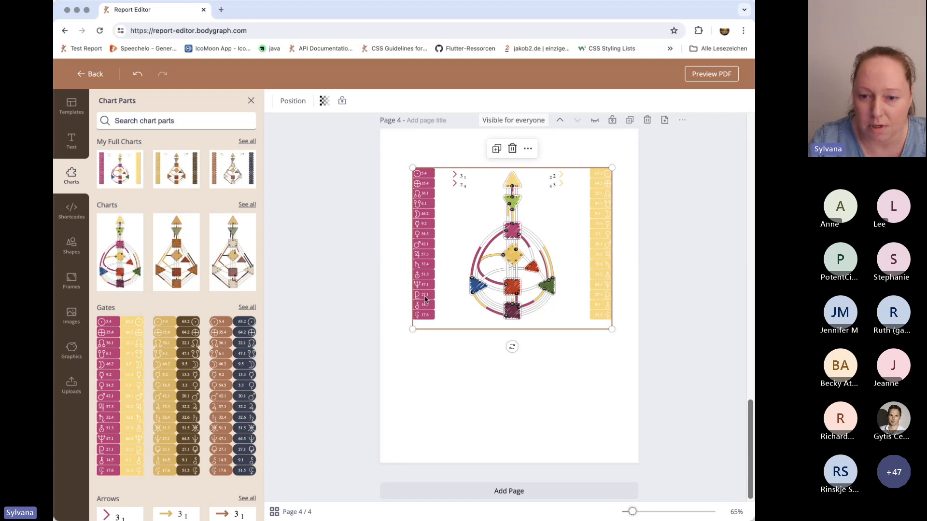
left_click(574, 369)
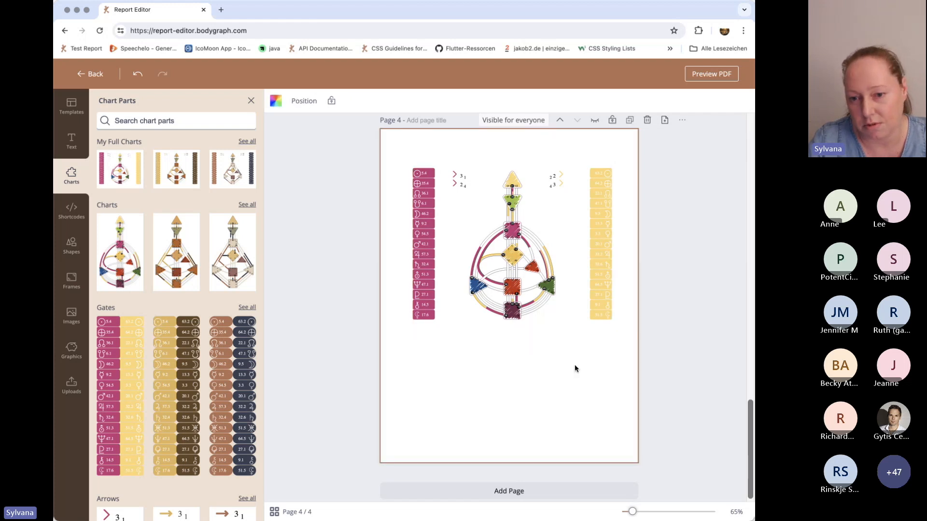
Add a blank page 5, insert the orange and brown bodygraph chart without gates, and center it enlarged on the page.
left_click(520, 495)
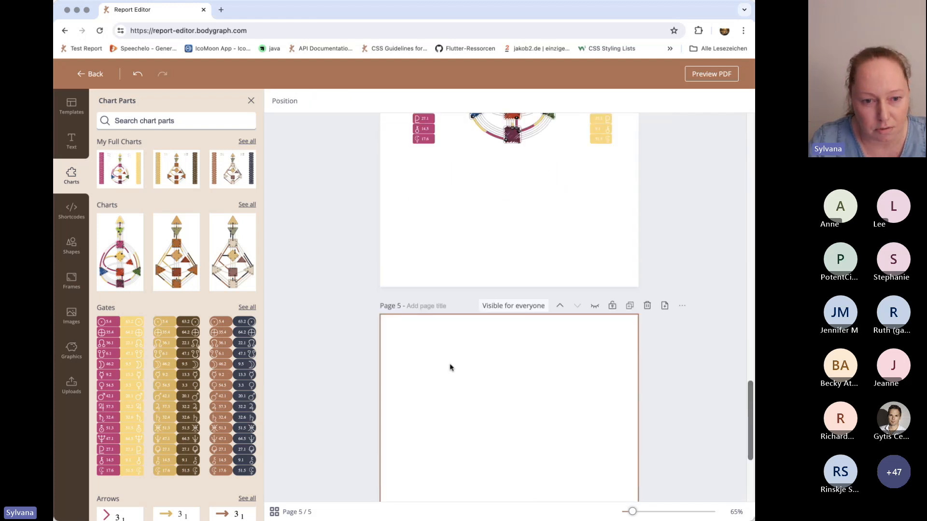
left_click(247, 204)
scroll(182, 322, "down", 5)
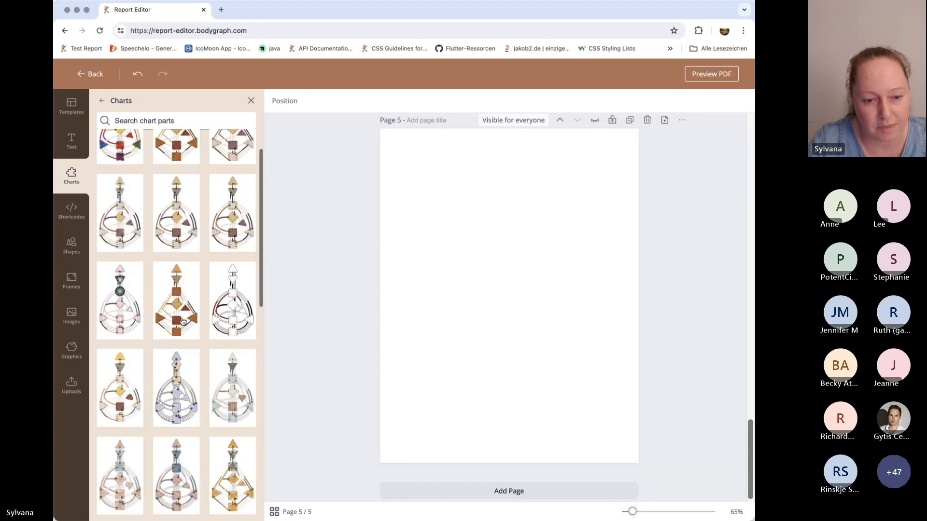
scroll(182, 321, "up", 9)
left_click(185, 176)
left_click_drag(509, 309, 508, 308)
mouse_move(557, 379)
left_mouse_down()
mouse_move(575, 379)
mouse_move(567, 392)
left_mouse_up()
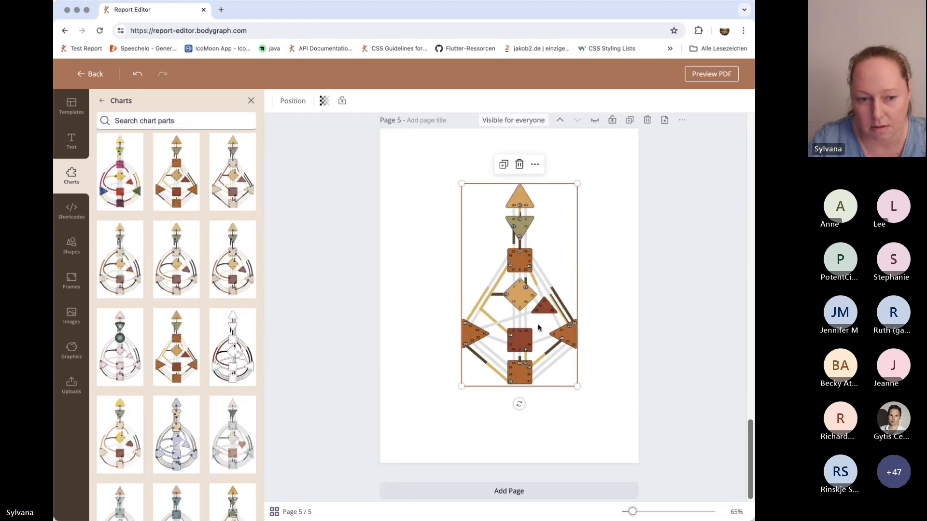
Insert the magenta and yellow gate columns on page 5 and place them on opposite sides of the chart, magenta left and yellow right.
left_click(100, 101)
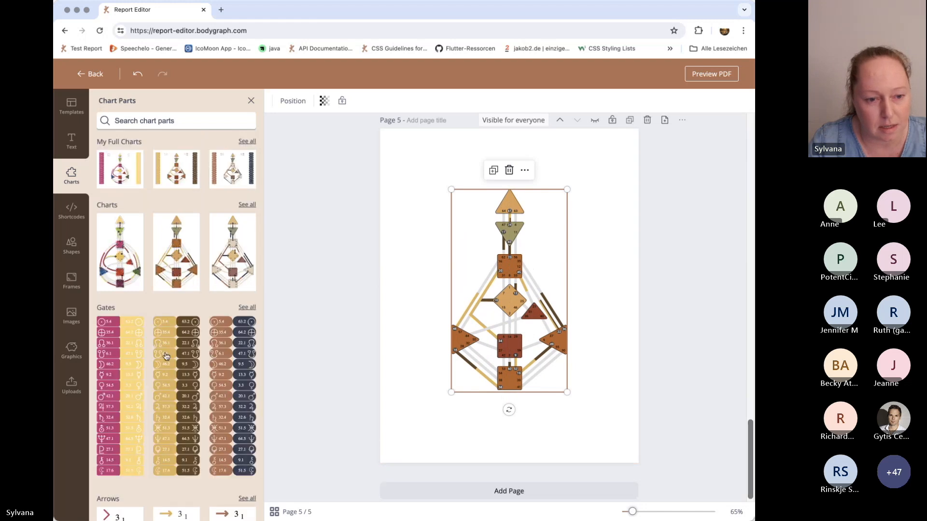
left_click(108, 348)
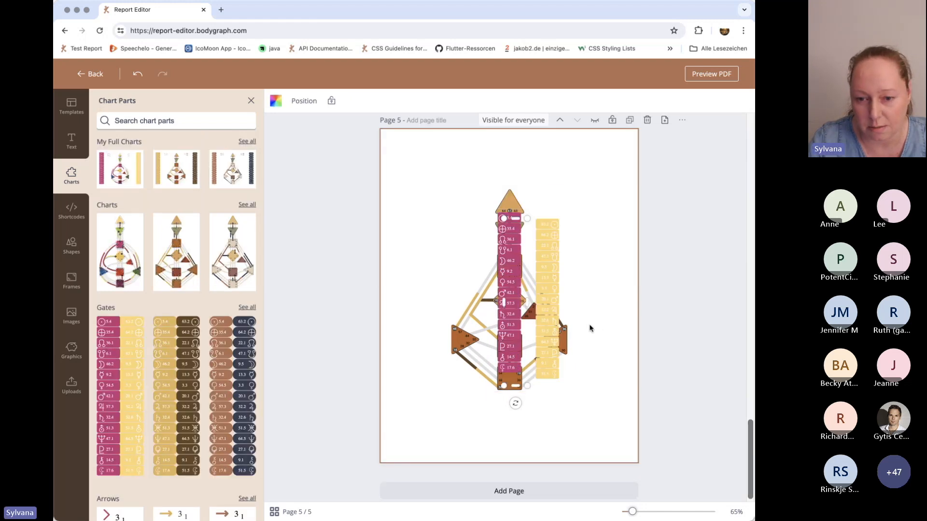
left_click_drag(497, 318, 399, 318)
left_click_drag(549, 317, 606, 306)
left_click(581, 427)
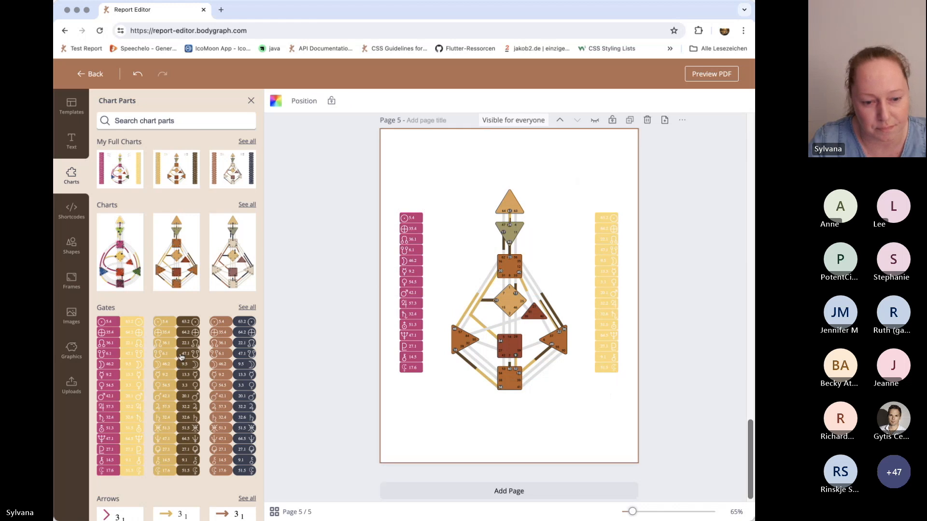
scroll(178, 360, "down", 3)
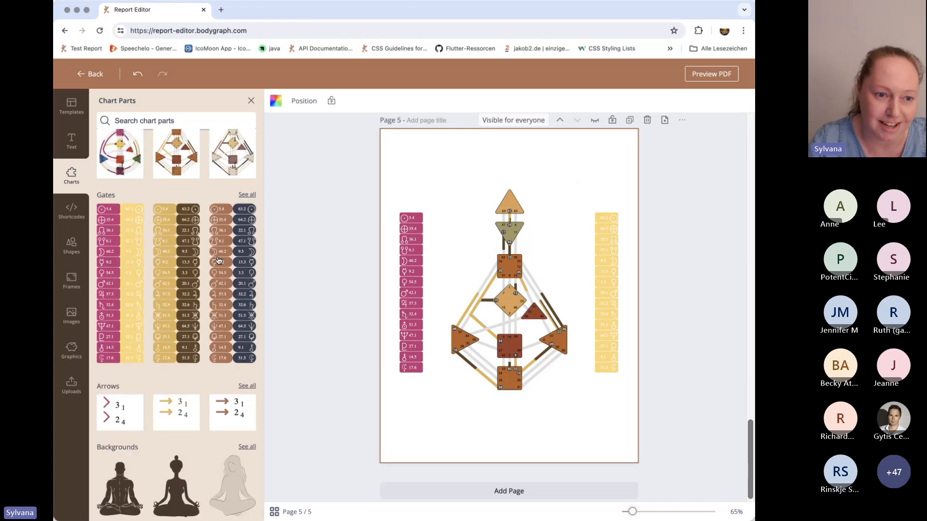
Reopen the report "Test 1: Blank Report Experience Test" from the reading reports list and insert a blank page after the cover.
left_click(81, 75)
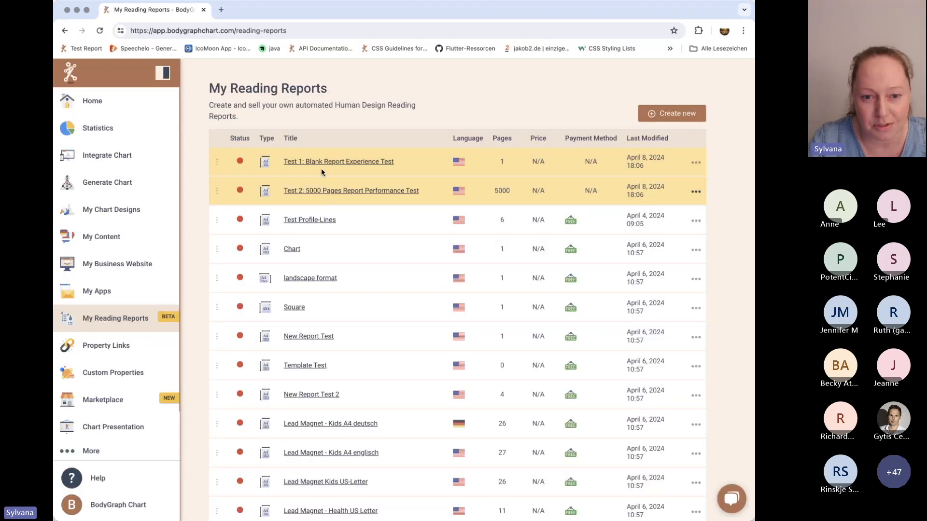
left_click(321, 162)
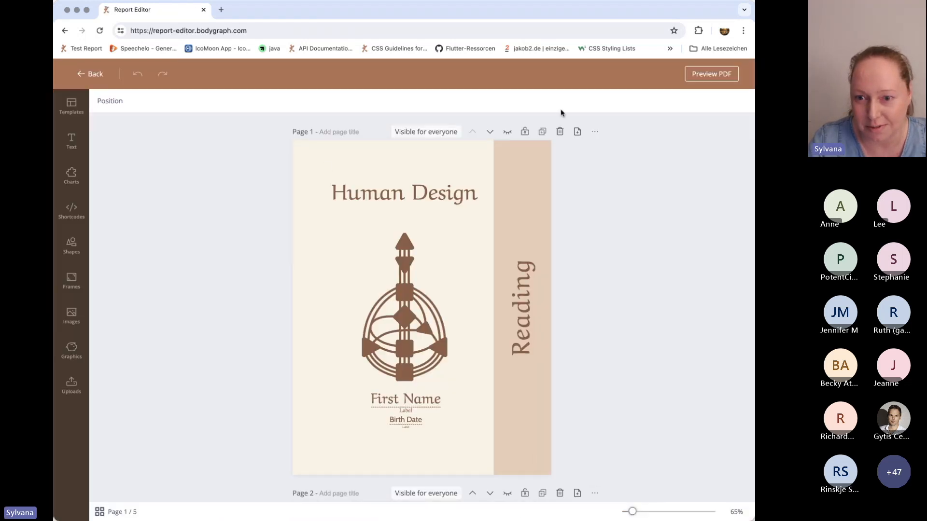
left_click(578, 132)
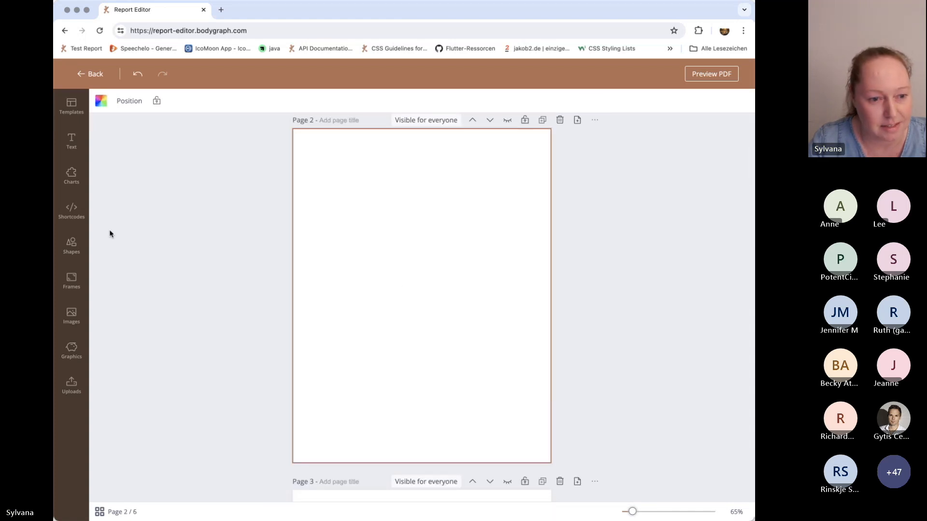
Insert the popular Type shortcode on the blank page 2 and move it to the upper part of the page.
left_click(69, 213)
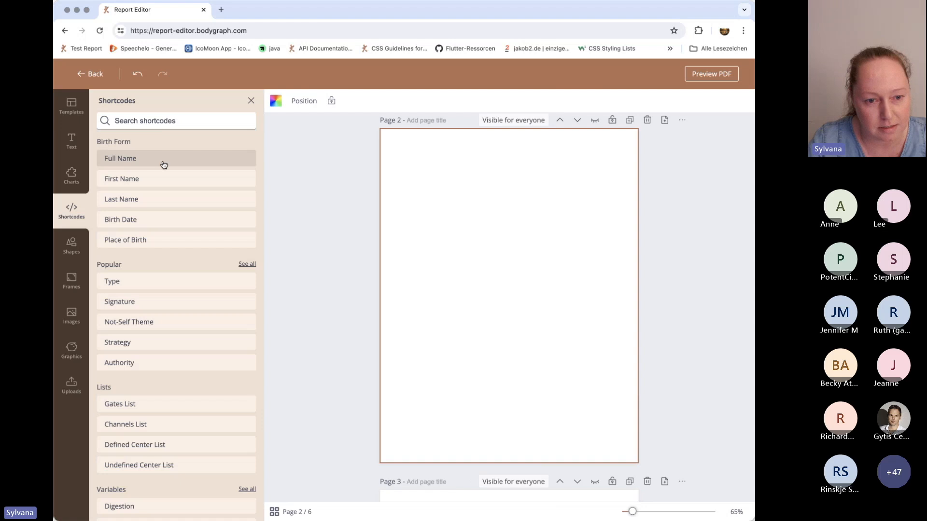
scroll(156, 410, "down", 3)
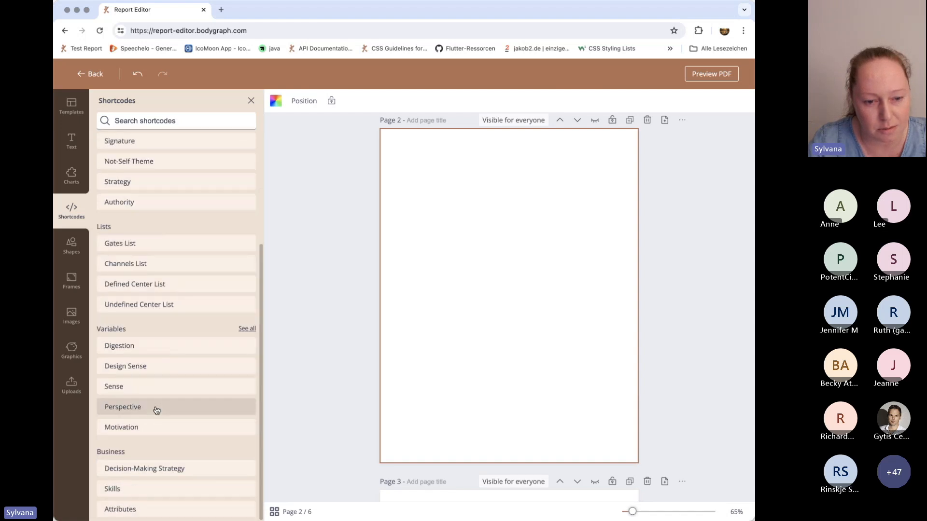
scroll(156, 410, "up", 3)
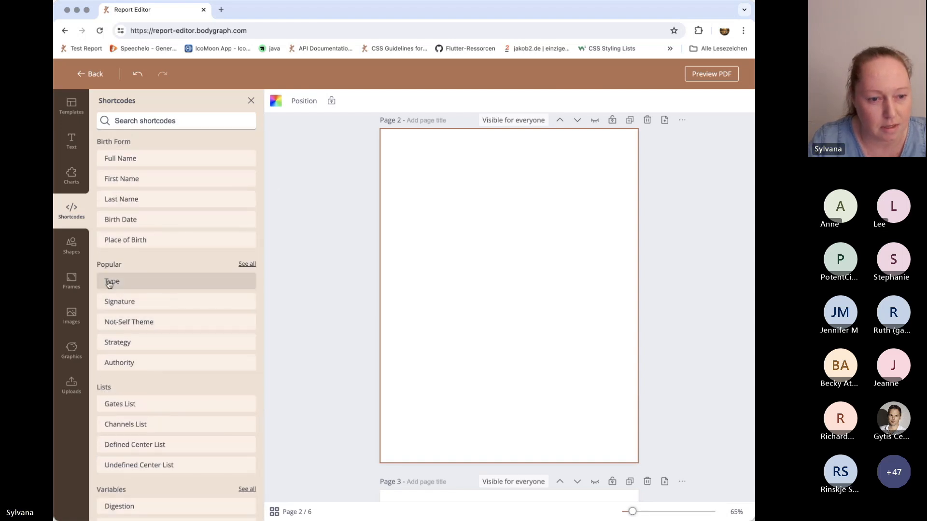
left_click(124, 281)
left_click_drag(508, 298, 509, 204)
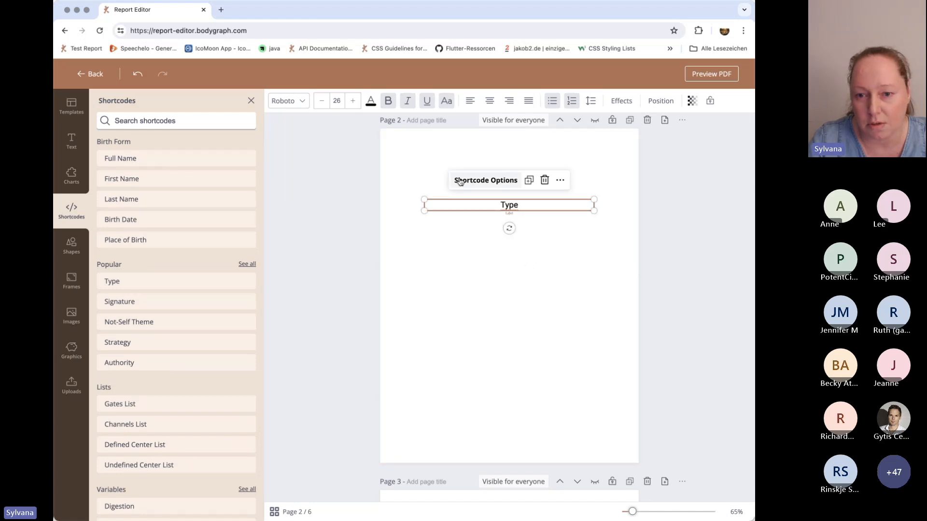
Set the field display of the Type shortcode on page 2 to Label.
left_click(491, 182)
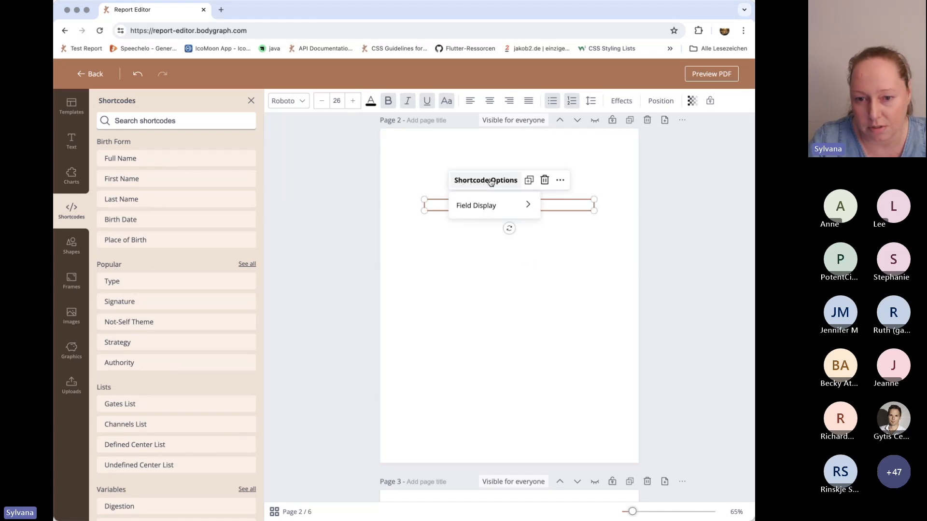
mouse_move(482, 210)
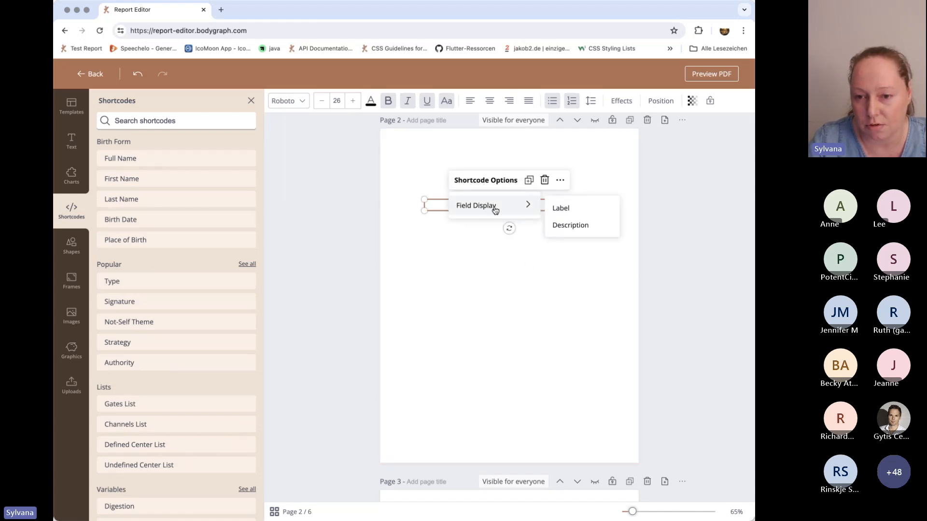
left_click(565, 210)
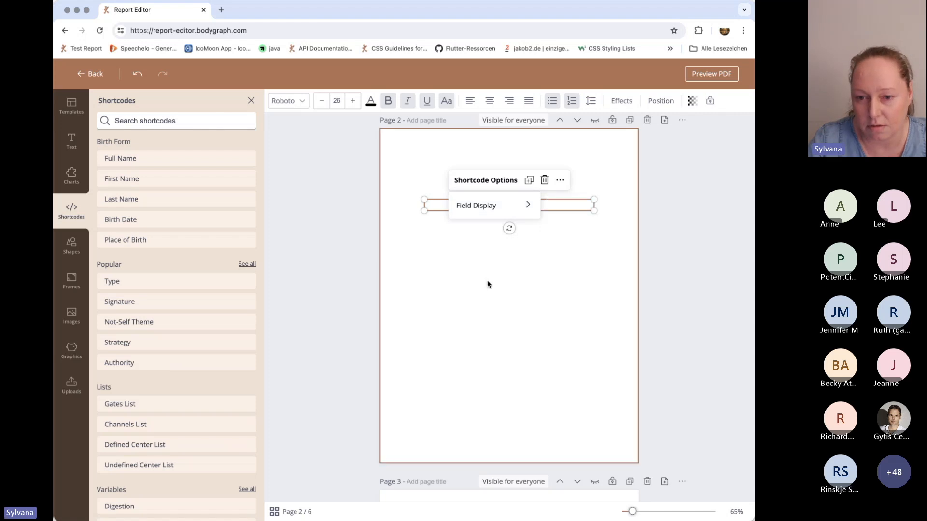
left_click(484, 289)
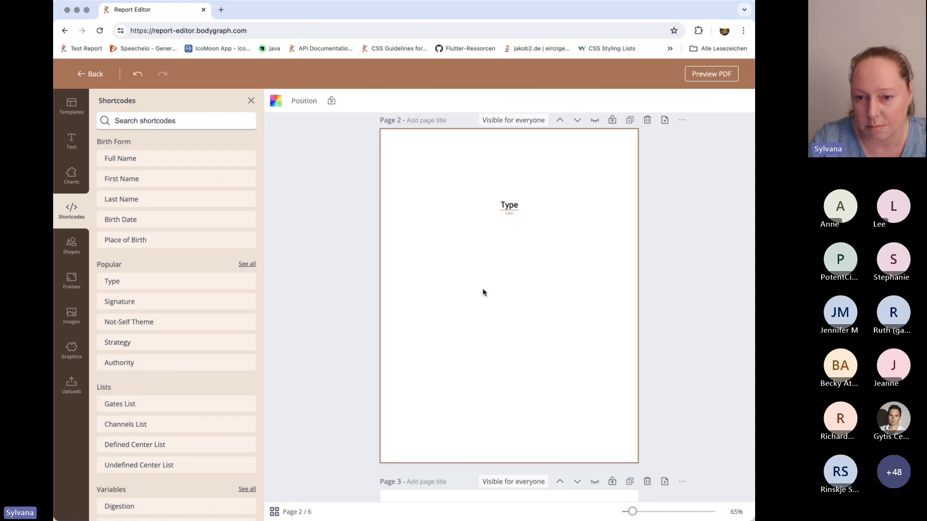
Set the field display of the Type shortcode on page 2 to Description.
left_click(511, 206)
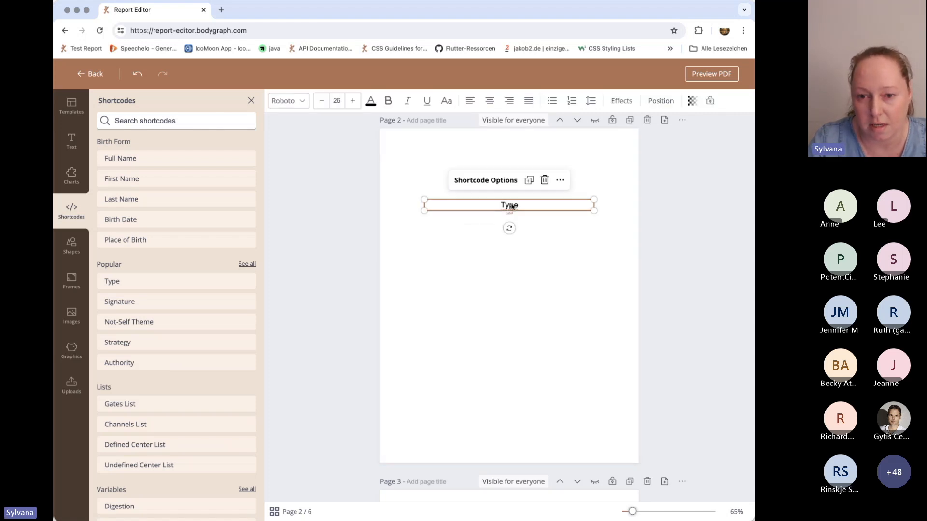
left_click(487, 182)
mouse_move(480, 205)
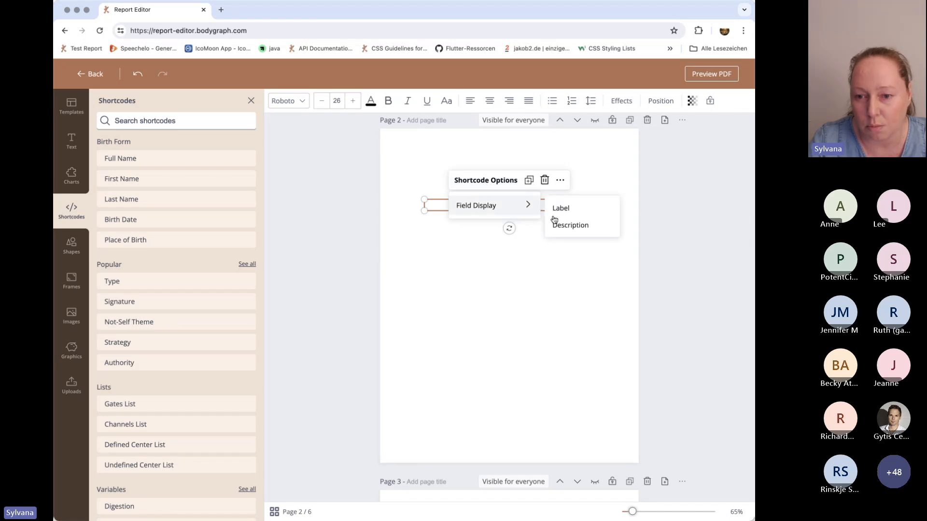
left_click(571, 226)
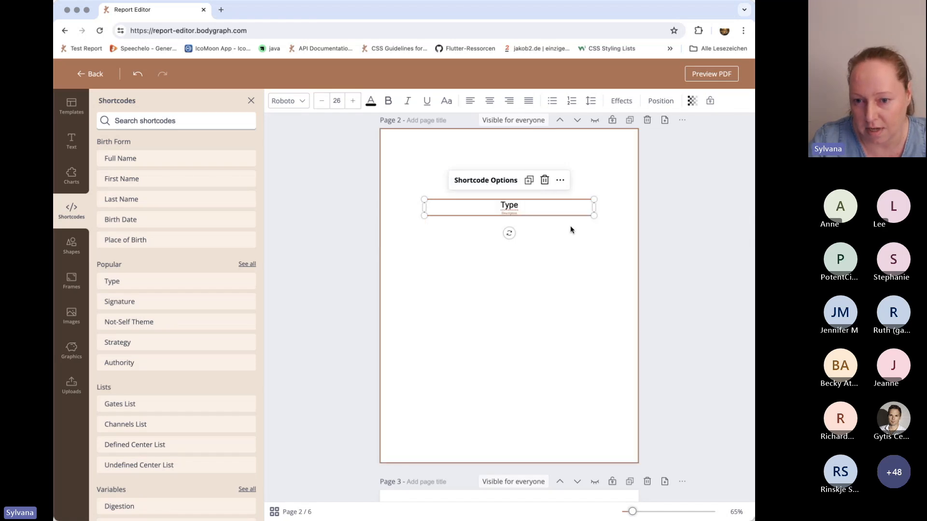
left_click(609, 265)
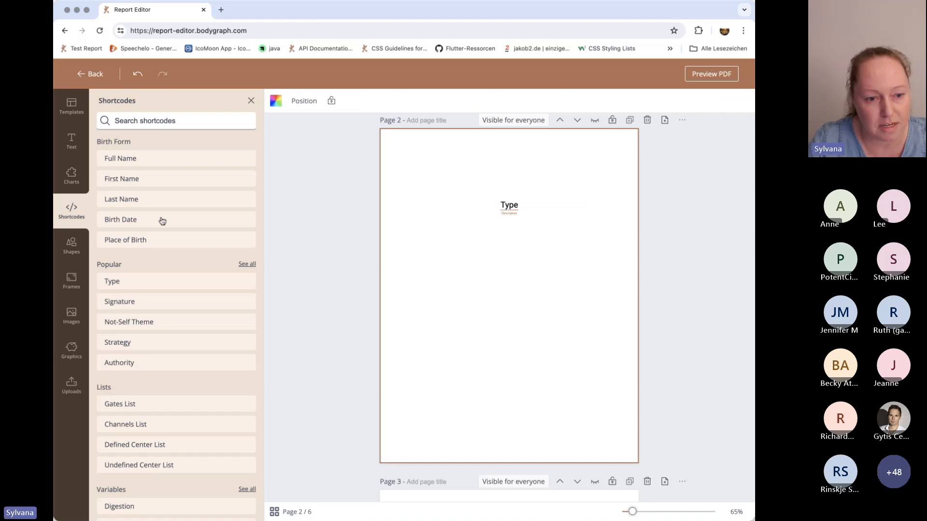
scroll(149, 381, "down", 3)
scroll(155, 366, "up", 3)
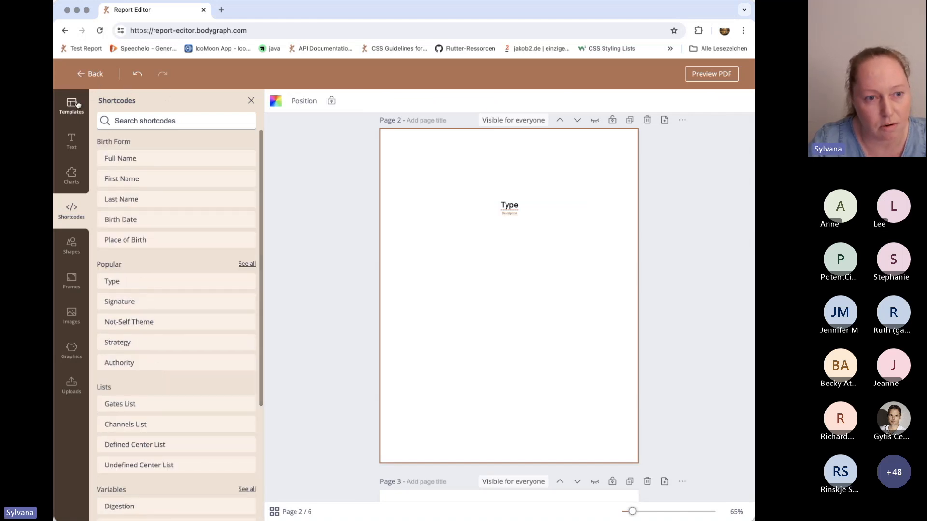
Reopen the report "Test 1: Blank Report Experience Test" from the reading reports list and insert another blank page after the cover.
left_click(80, 75)
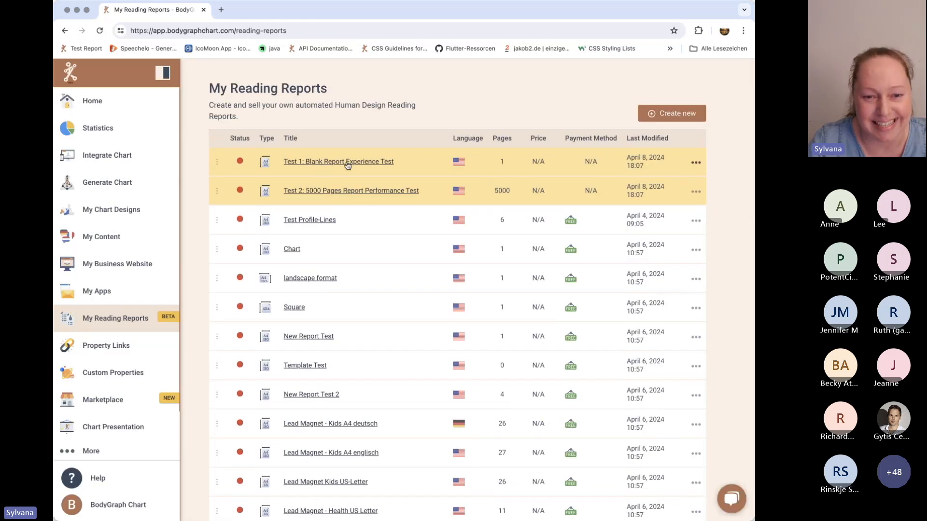
left_click(347, 164)
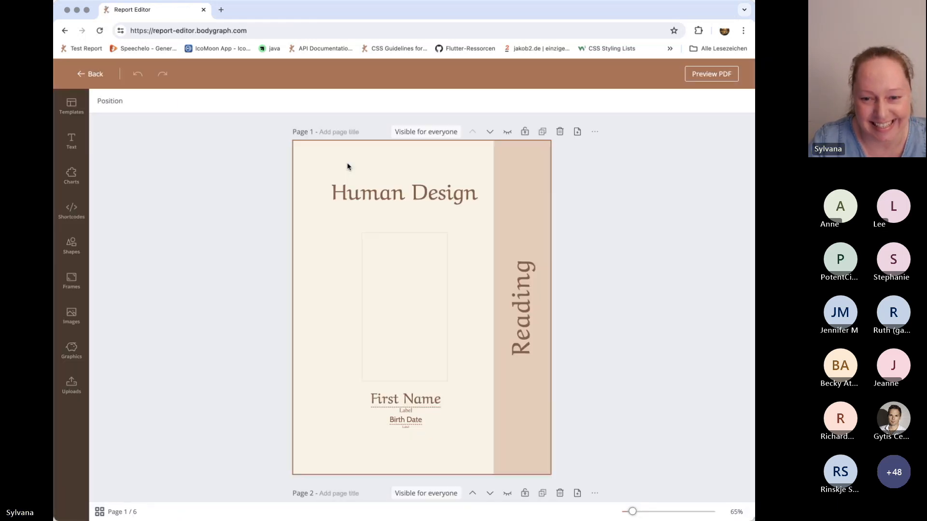
left_click(577, 130)
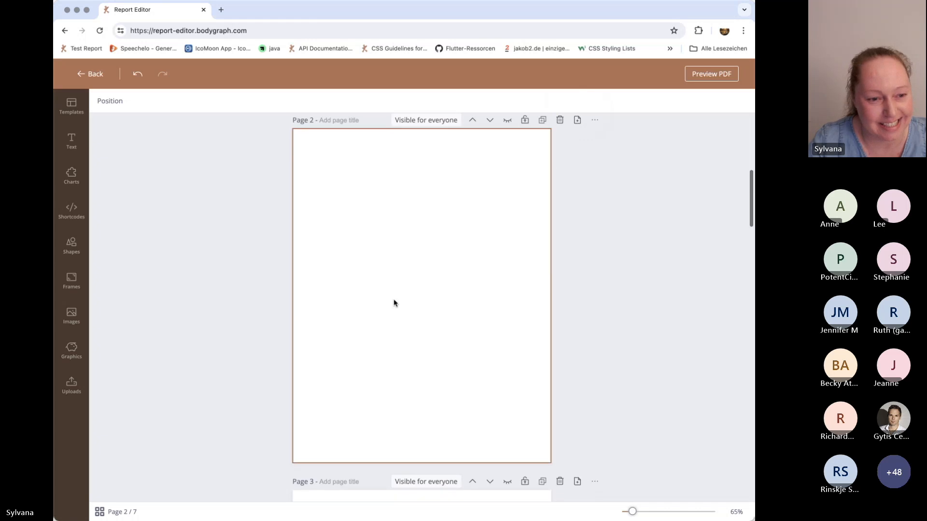
left_click(345, 295)
Insert a solid line with arrowheads on both ends on blank page 2 and move it slightly above the center.
left_click(72, 246)
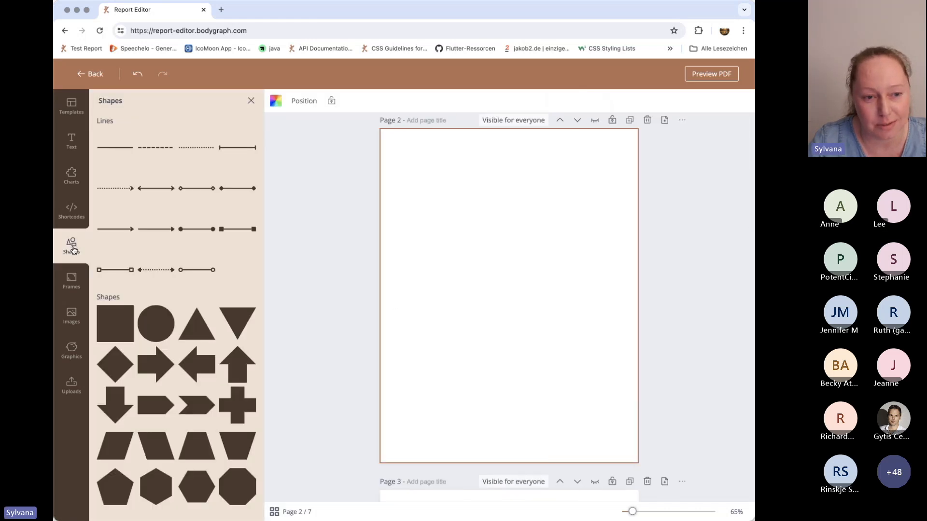
left_click(160, 192)
left_click_drag(509, 296, 509, 270)
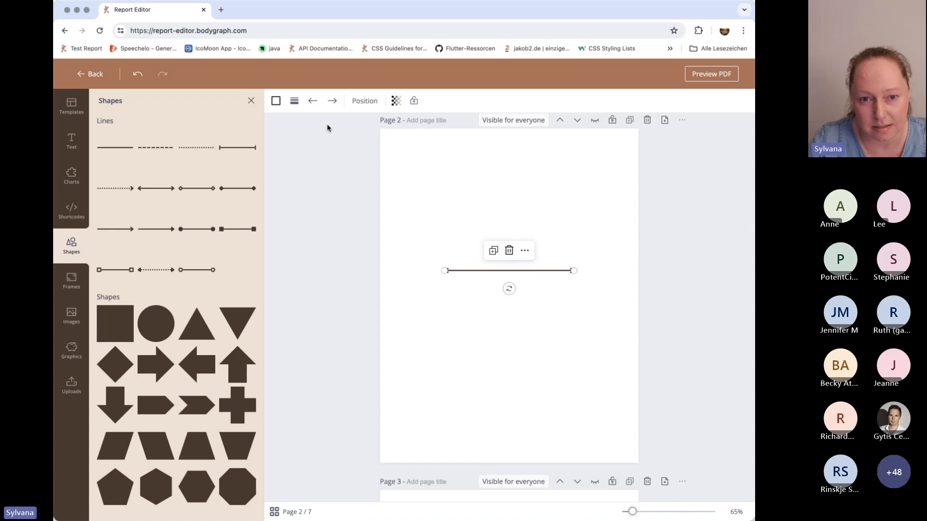
Change the start of the line on page 2 to a filled diamond.
left_click(313, 100)
left_click(315, 215)
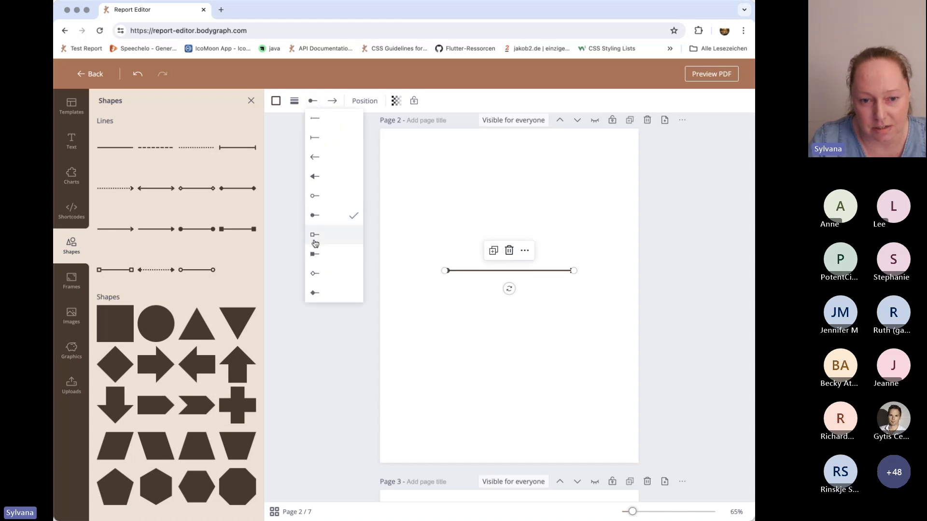
left_click(315, 254)
left_click(314, 293)
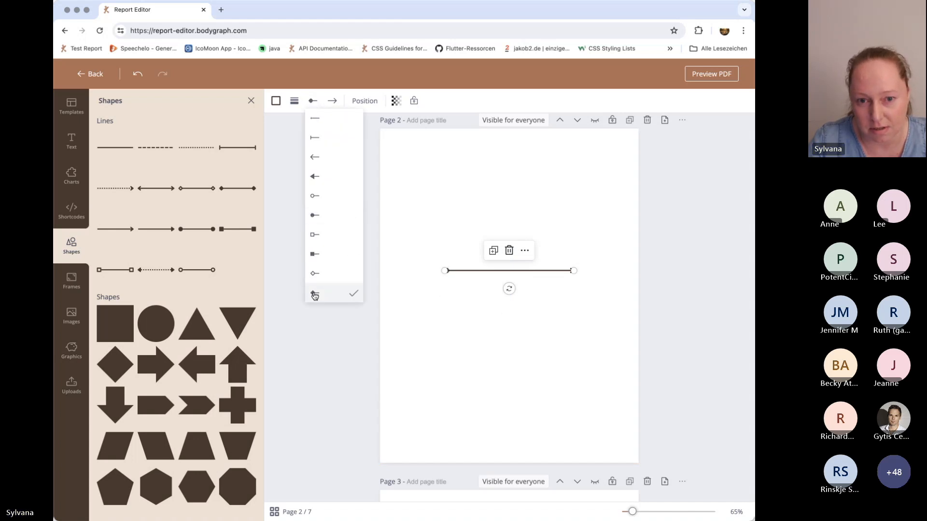
Thicken the line on page 2 substantially and recolor it light purple.
left_click(294, 100)
left_click_drag(298, 161, 314, 161)
left_click(294, 102)
left_click(294, 102)
left_click(278, 106)
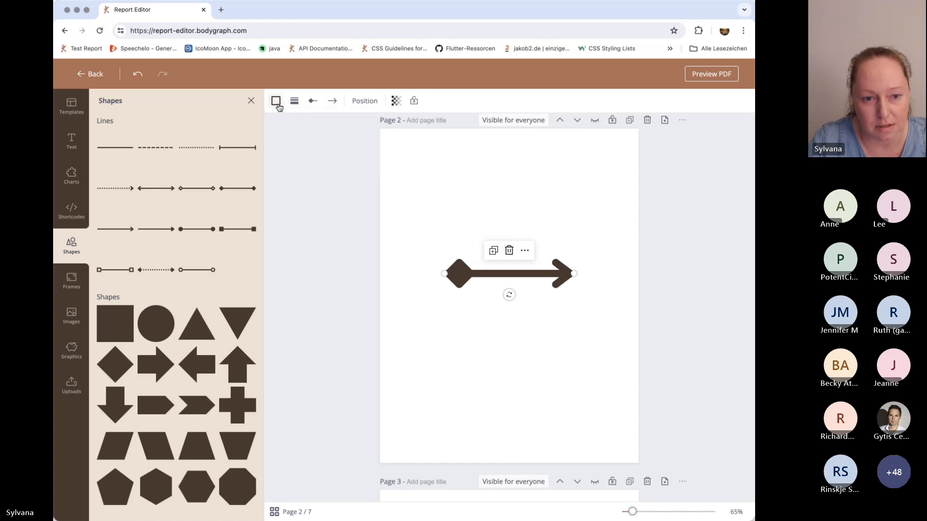
left_click(249, 167)
left_click(190, 271)
left_click(500, 224)
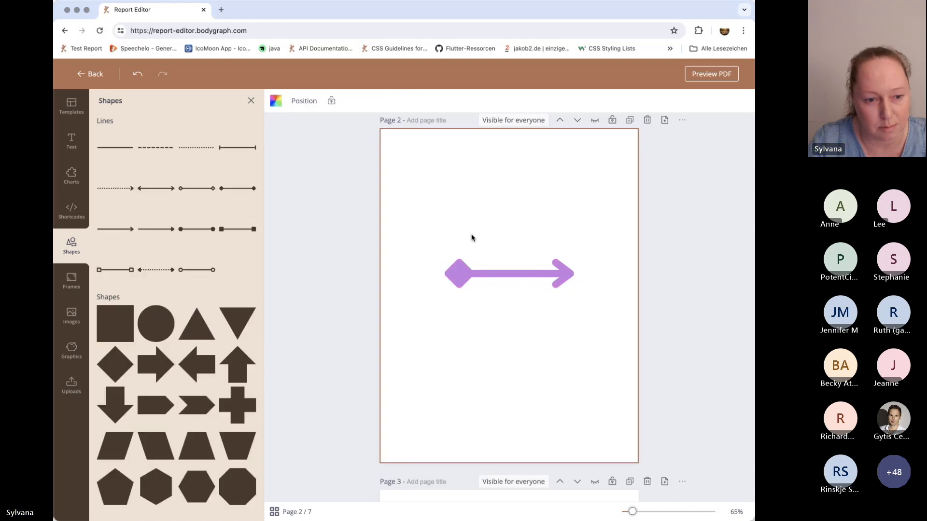
Insert a square below the purple arrow and set its corner rounding to 34.
left_click(118, 333)
left_click_drag(516, 288, 516, 346)
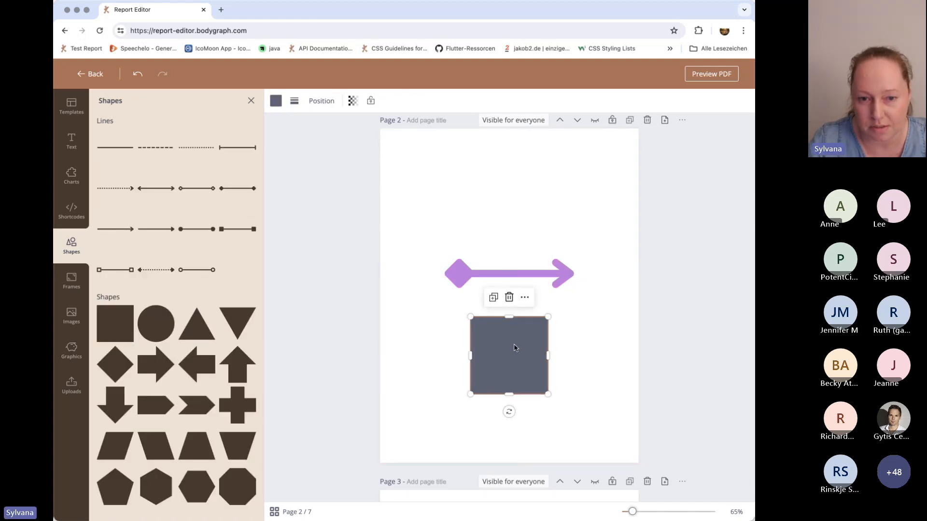
left_click(294, 100)
left_click_drag(295, 189, 335, 191)
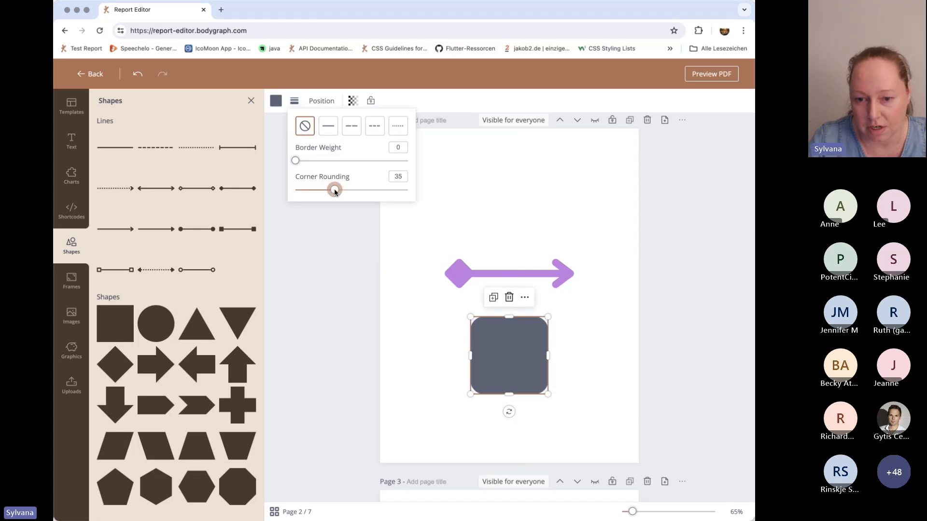
Fill the rounded square with coral red and give it a solid black border with a weight of 8.
left_click(275, 101)
left_click(136, 270)
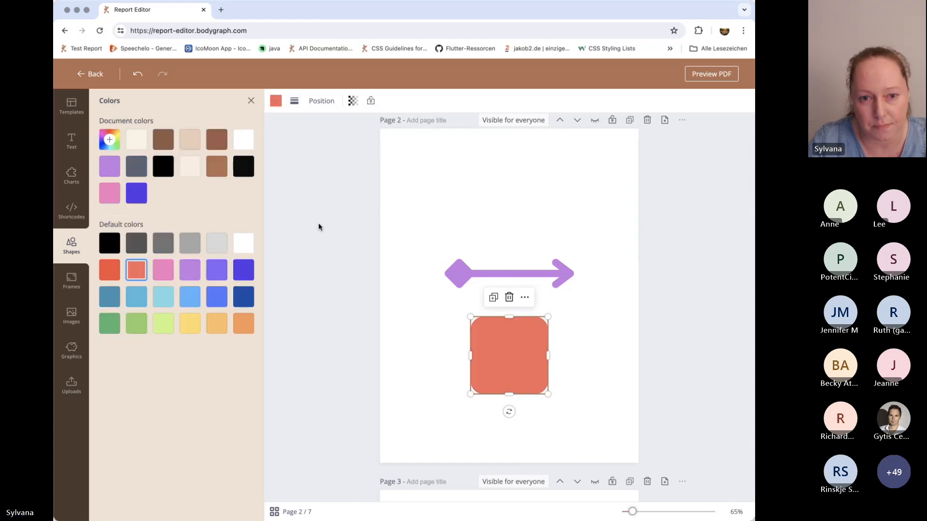
left_click(294, 101)
mouse_move(298, 161)
left_mouse_down()
mouse_move(312, 161)
mouse_move(304, 161)
left_mouse_up()
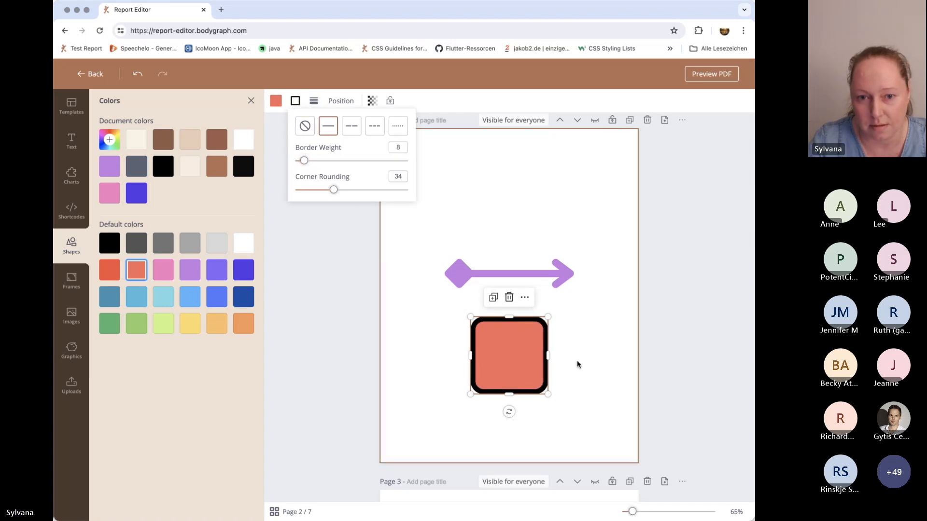
left_click(577, 361)
Set the transparency of the rounded square to 44.
left_click(529, 357)
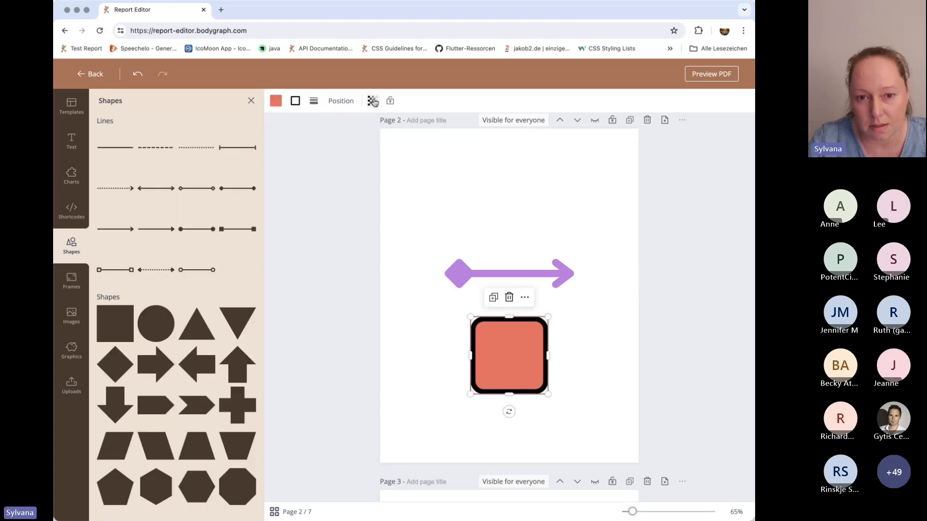
left_click(372, 100)
left_click_drag(371, 140, 333, 142)
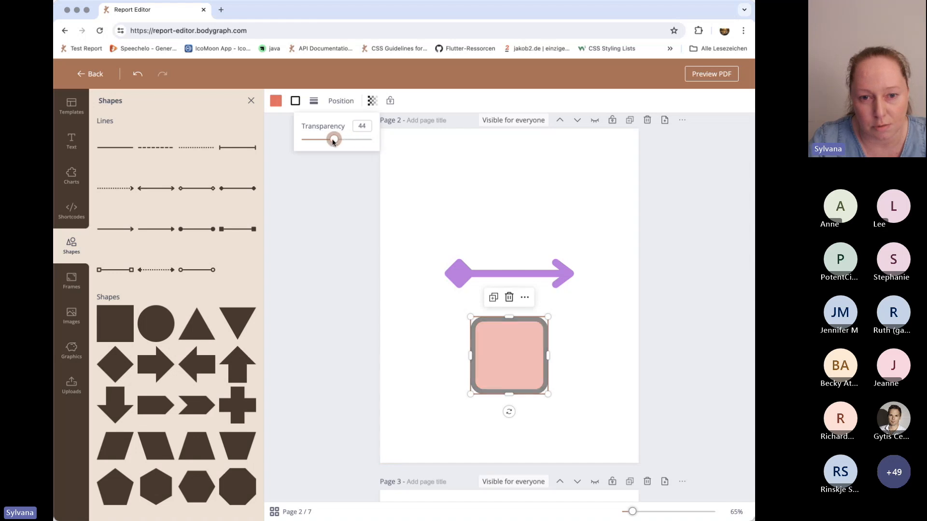
left_click(598, 346)
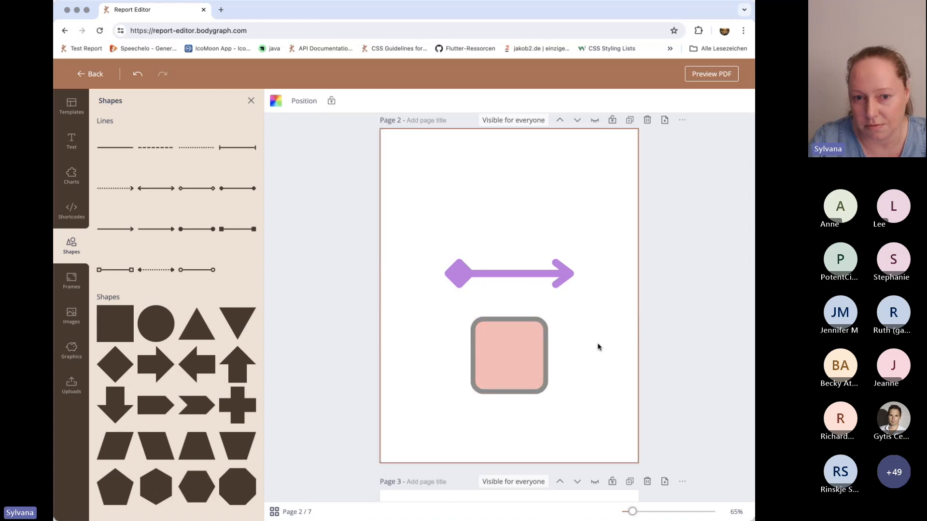
Add a blank page 8 at the end of the report.
scroll(598, 346, "down", 15)
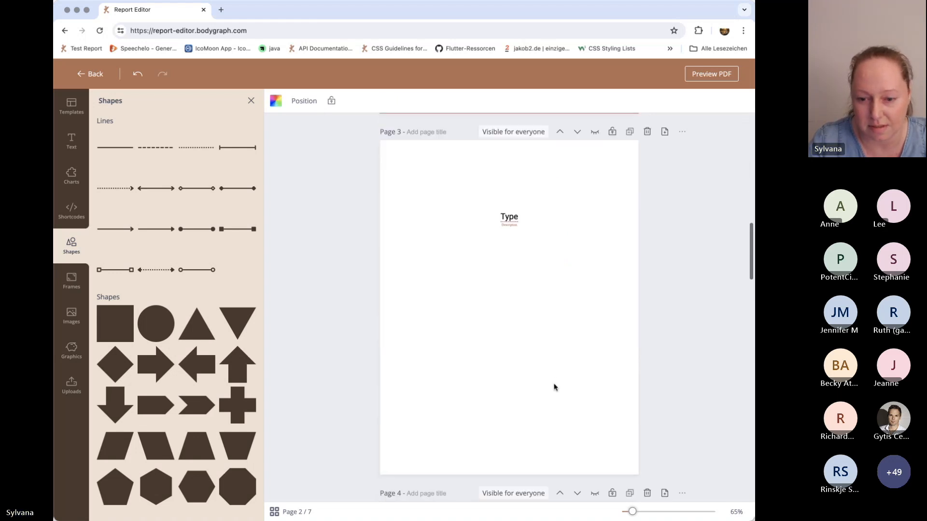
scroll(555, 387, "down", 15)
left_click(510, 485)
left_click(600, 244)
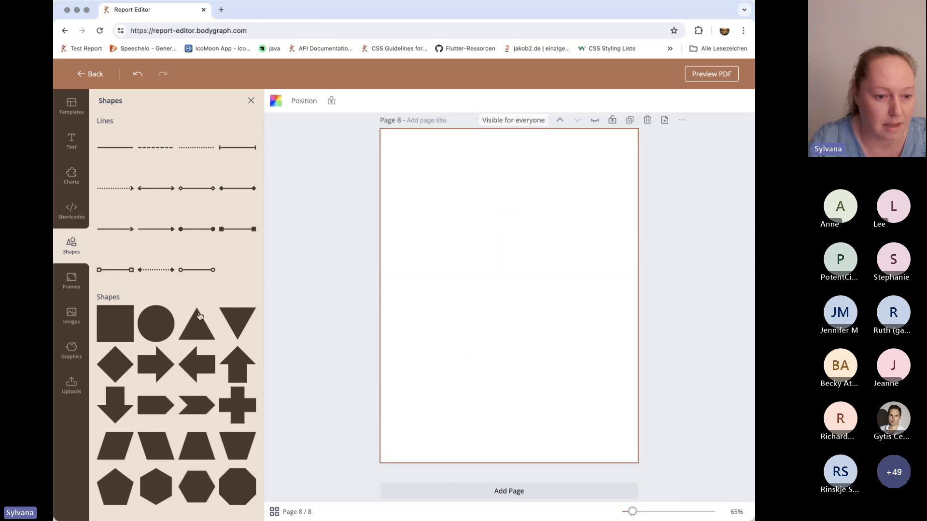
Insert the tall arch-shaped frame from the Minimalist frames on page 8 and enlarge it to about half the page width.
left_click(71, 280)
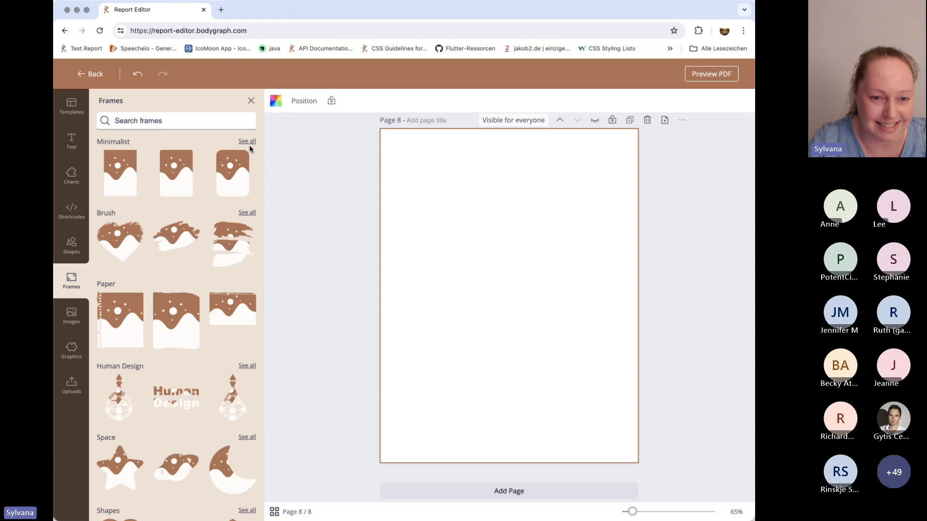
scroll(213, 212, "down", 5)
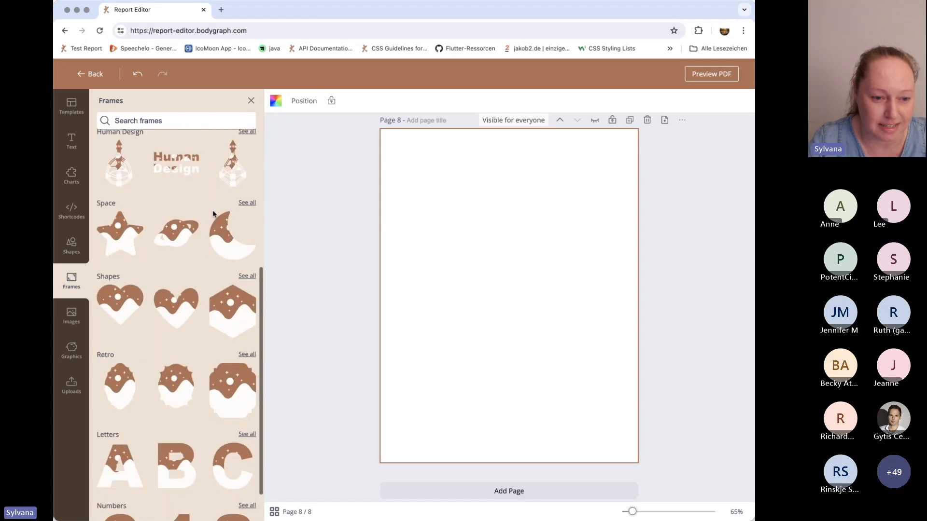
scroll(213, 213, "down", 1)
scroll(213, 215, "up", 6)
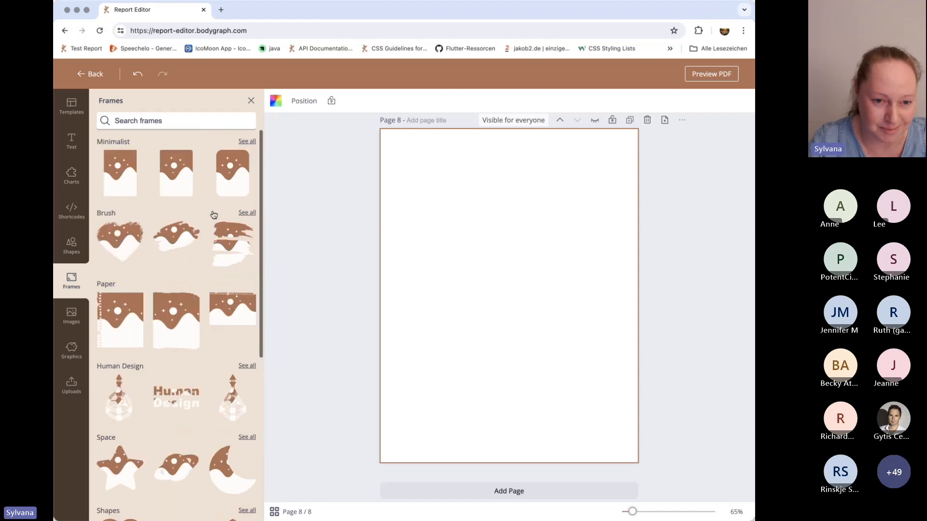
left_click(245, 142)
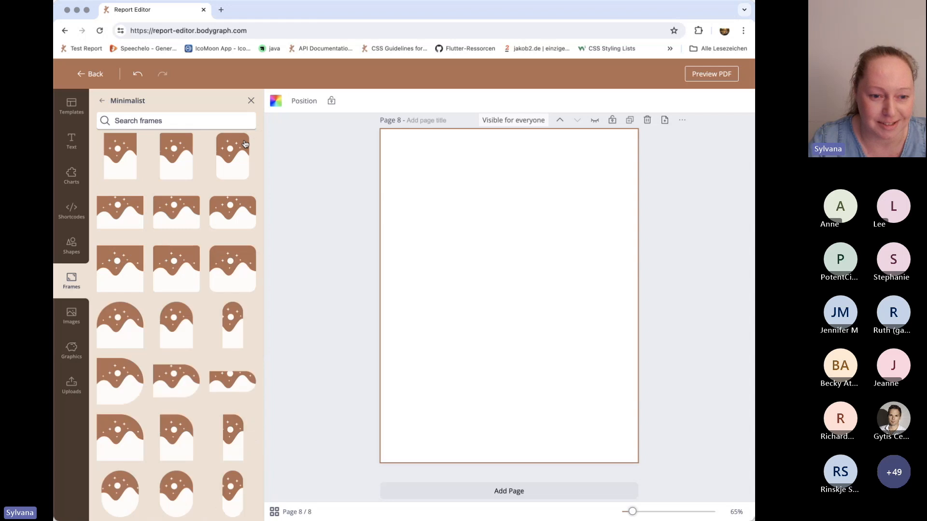
scroll(232, 241, "down", 5)
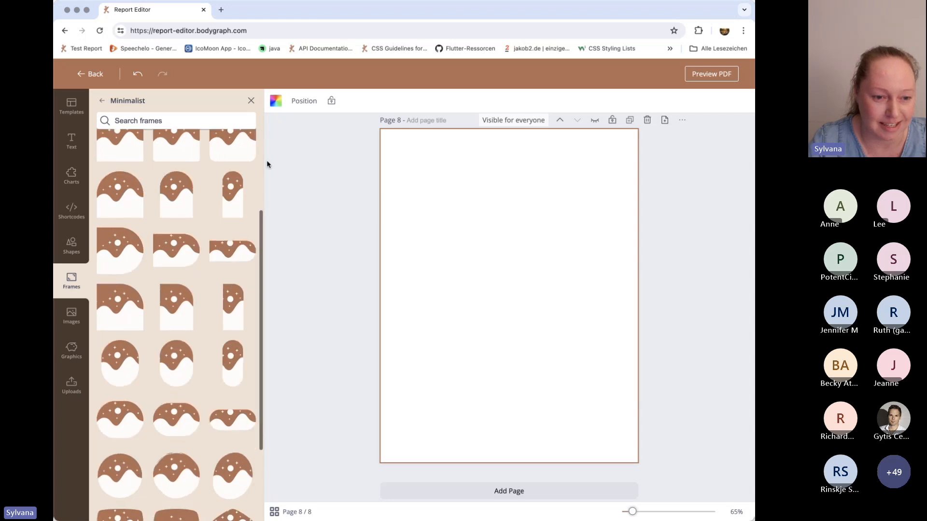
left_click(175, 201)
left_click_drag(516, 343, 559, 381)
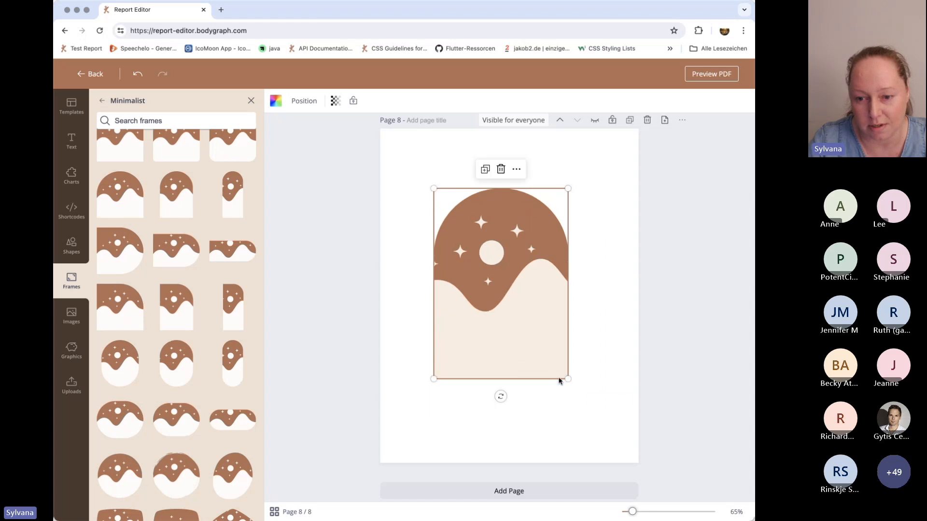
Fill the arch frame on page 8 with the stock photo of the green tree-lined avenue.
left_click(71, 318)
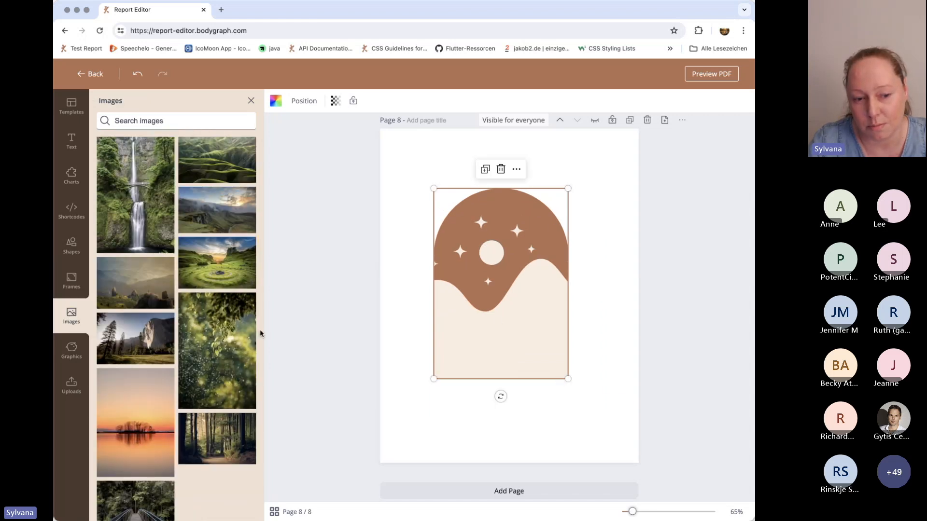
scroll(226, 328, "down", 10)
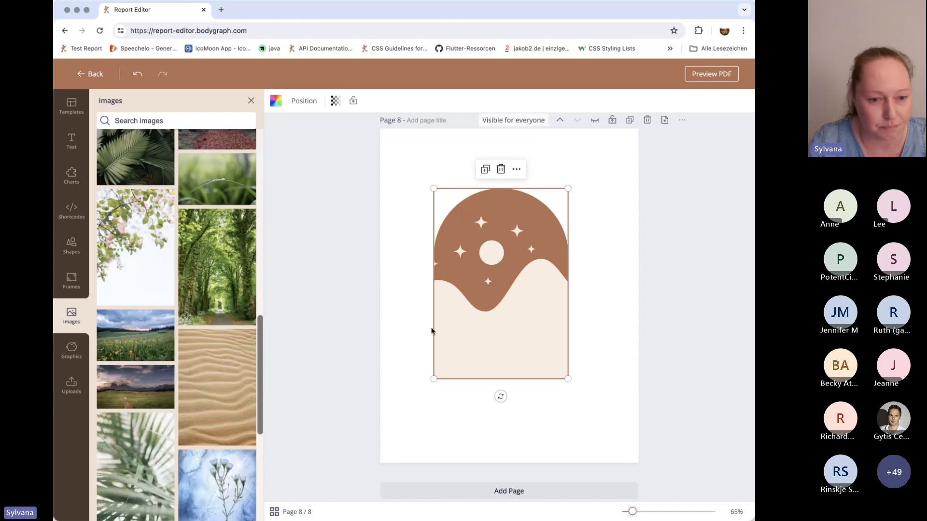
left_click(227, 247)
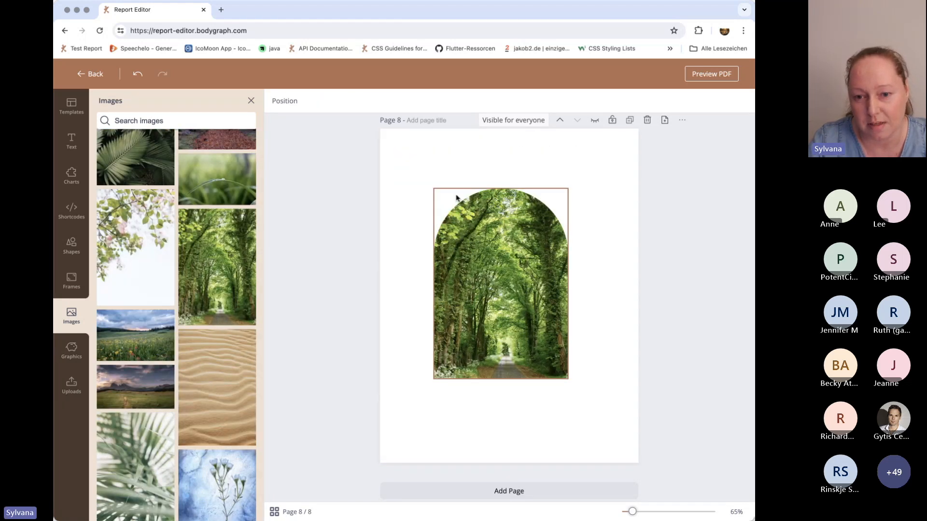
Enlarge the avenue photo inside the arch frame and reposition it so the path is centred.
left_click(523, 300)
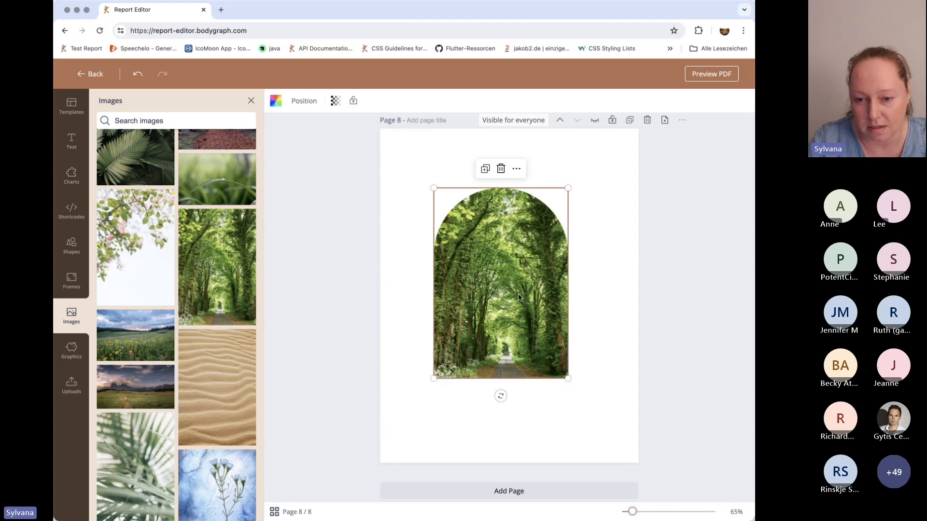
left_click_drag(433, 384, 397, 439)
left_click_drag(527, 276, 505, 266)
left_click(612, 374)
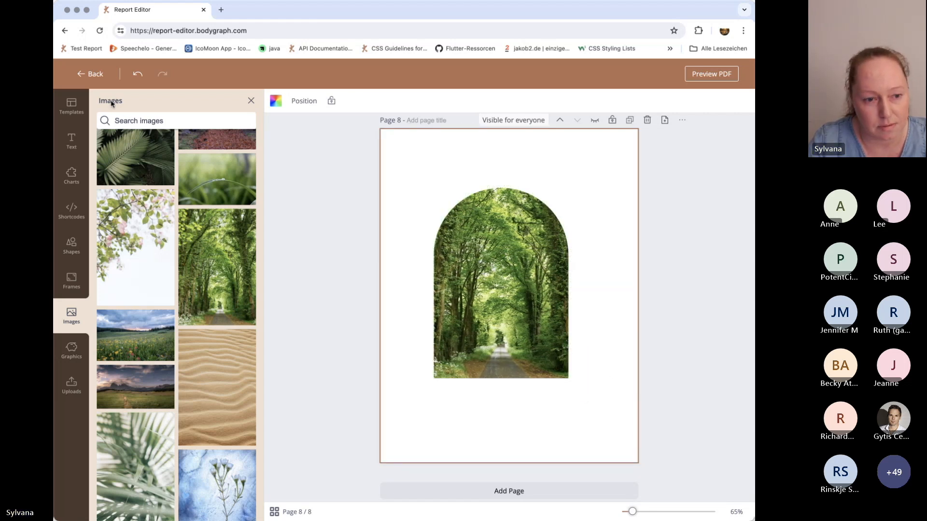
Add page 9, insert the wide brush-stroke frame from the Brush frames and move it to the page's upper half.
left_click(72, 280)
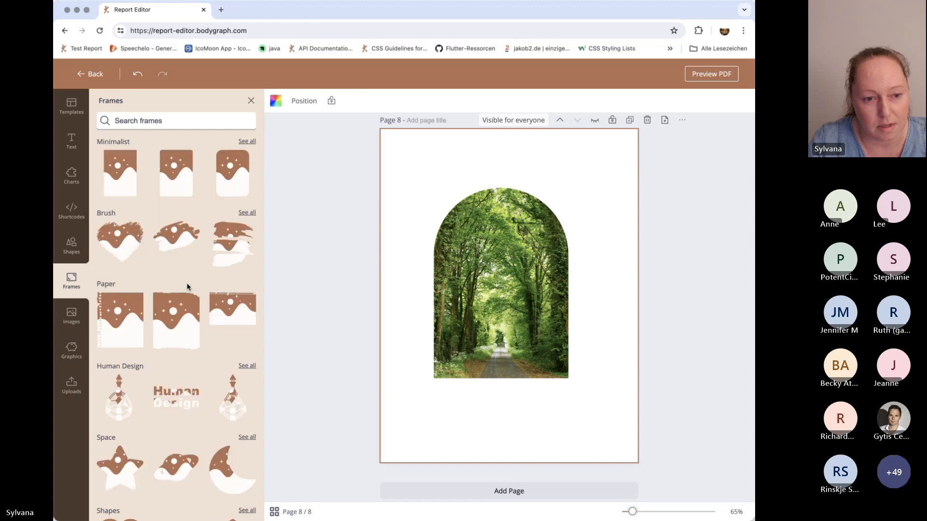
left_click(250, 214)
left_click(519, 490)
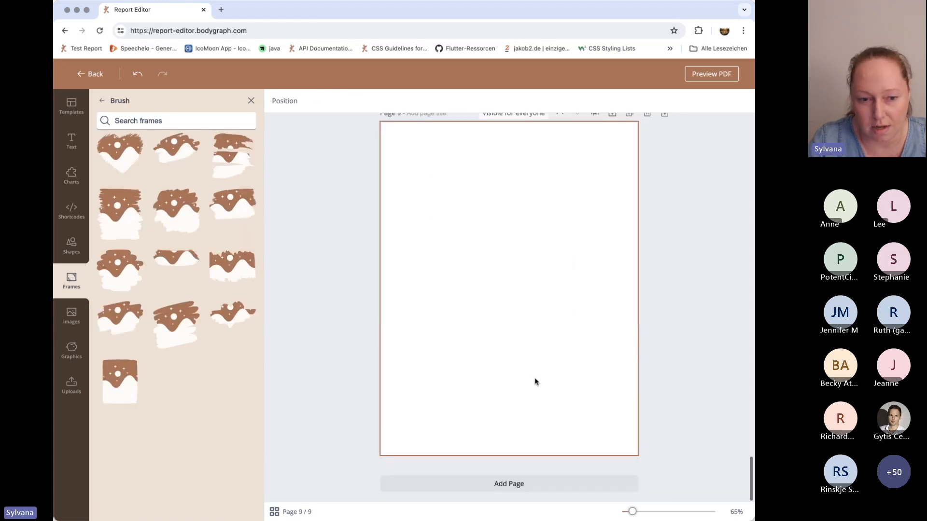
left_click(233, 204)
left_click_drag(527, 304, 525, 266)
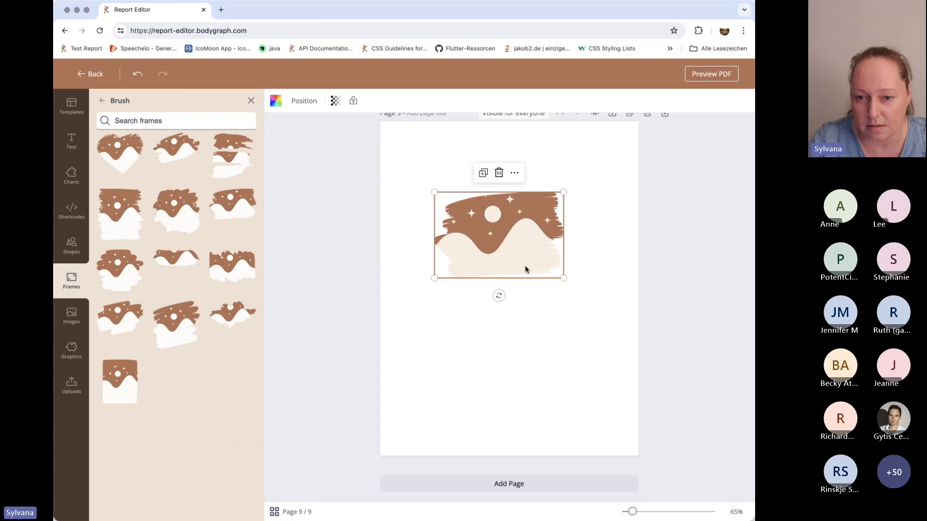
left_click(567, 392)
Fill the brush-stroke frame with the orange sunset lake photo and move the frame near the top of page 9.
left_click(72, 315)
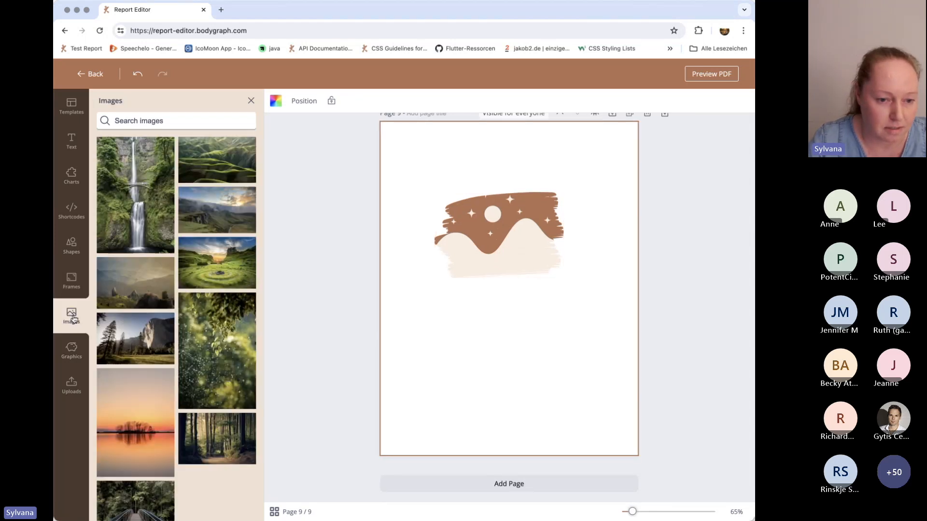
left_click(138, 409)
left_click_drag(517, 362, 496, 245)
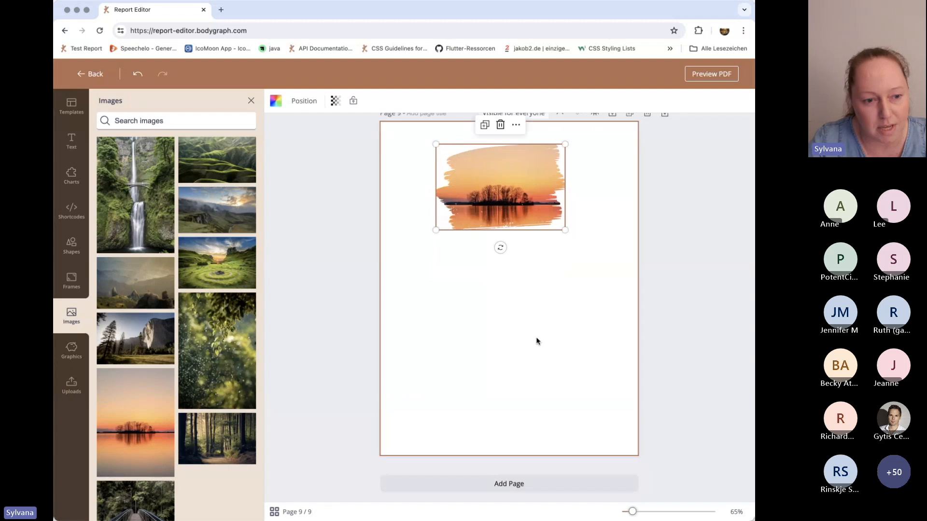
left_click(535, 340)
Insert the round-style bodygraph frame from the Human Design frames and place it below the sunset image on page 9.
left_click(89, 285)
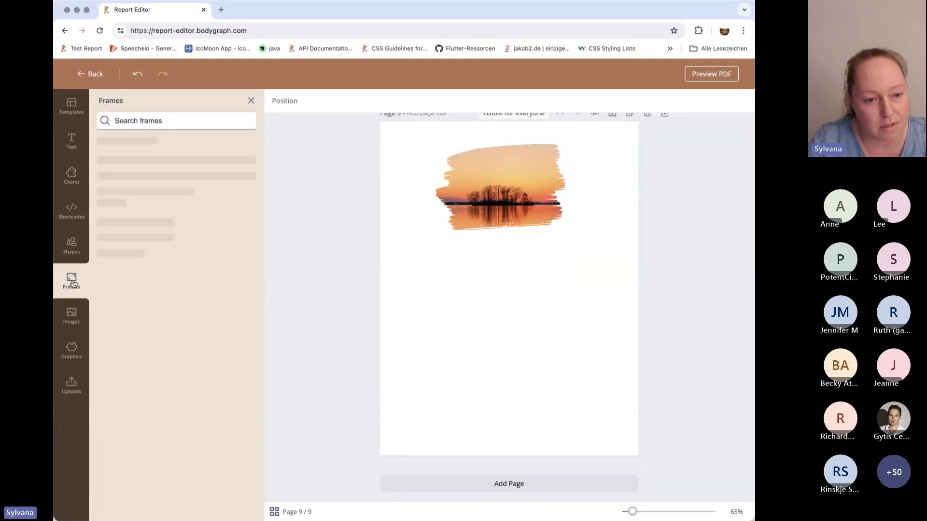
scroll(225, 271, "down", 2)
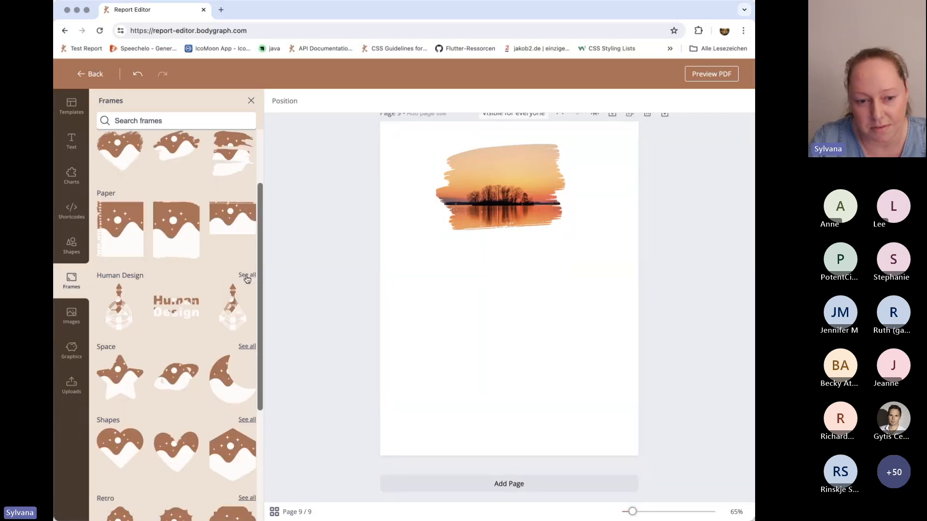
left_click(245, 274)
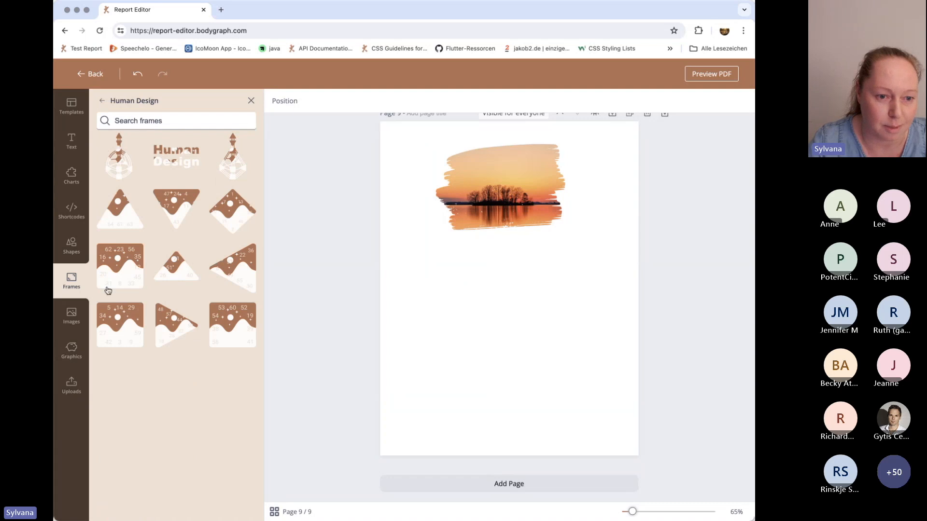
left_click(124, 160)
left_click_drag(497, 292, 497, 347)
Fill the bodygraph frame with the dark green leaves photo, then slightly enlarge and shift the frame.
left_click(72, 317)
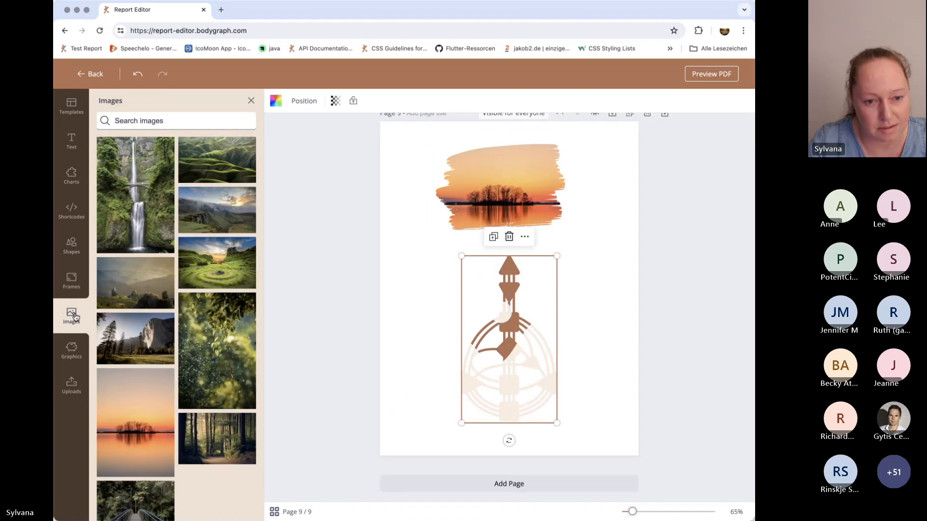
left_click(227, 325)
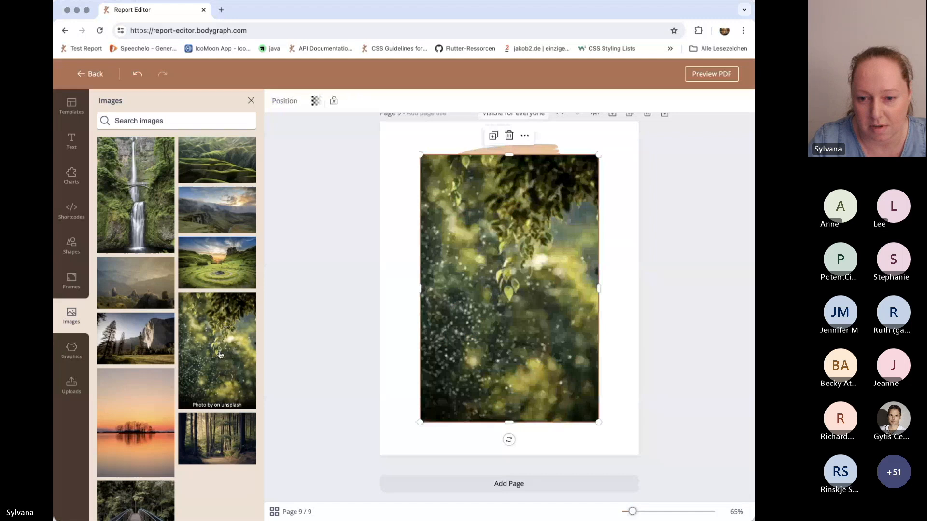
left_click_drag(516, 311, 516, 311)
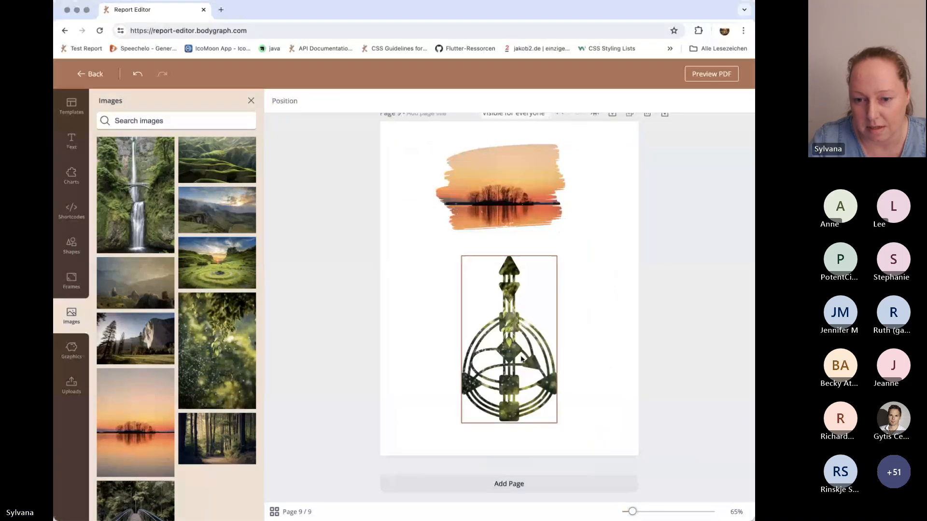
left_click_drag(533, 397, 544, 419)
left_click_drag(490, 332, 510, 333)
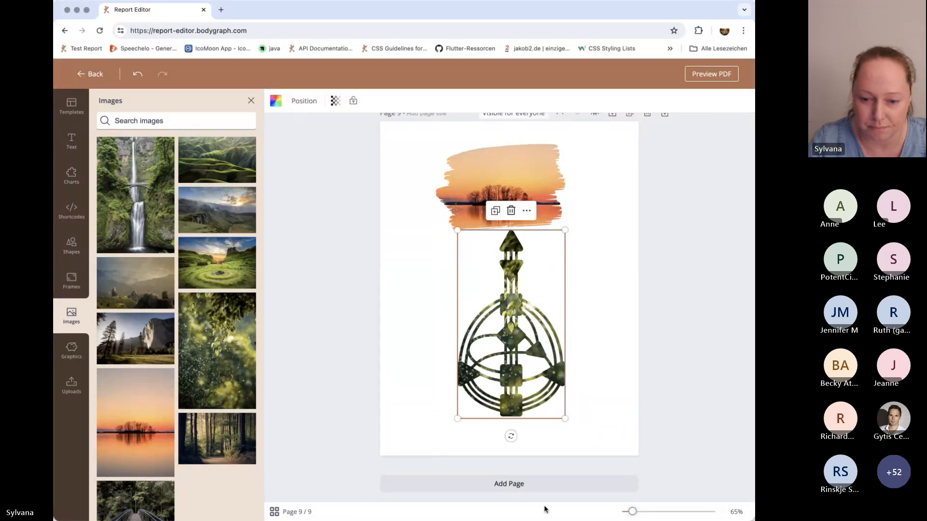
Add page 10 and place the solid square center graphic with gates 5, 14 and 29 in the middle of the page.
left_click(516, 484)
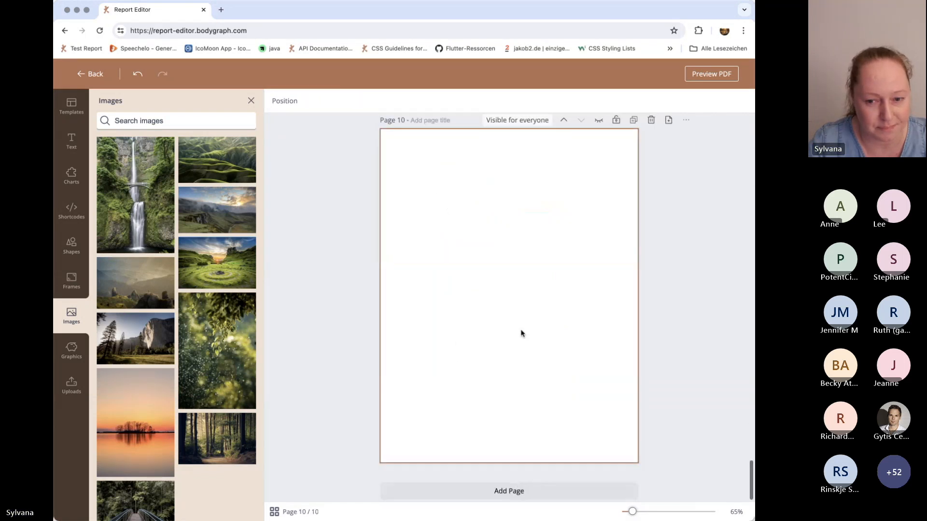
left_click(78, 358)
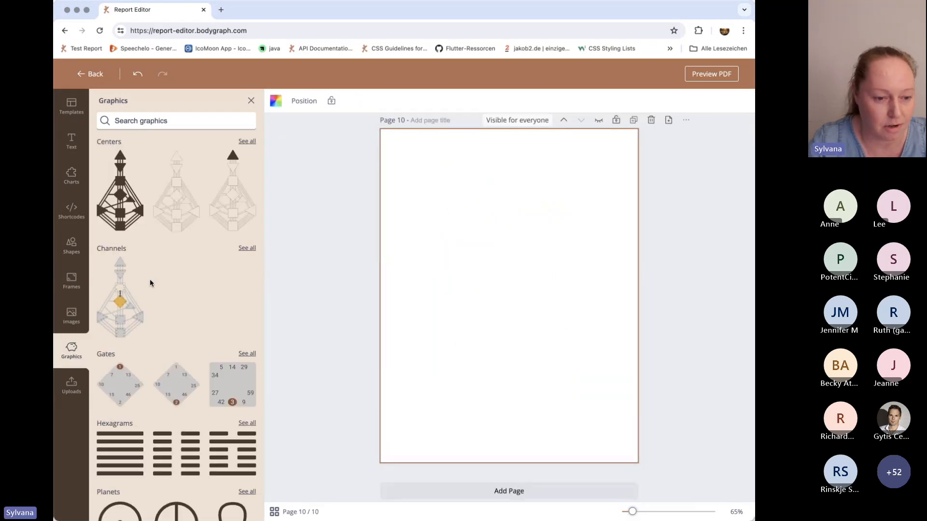
scroll(208, 260, "down", 4)
scroll(207, 260, "up", 4)
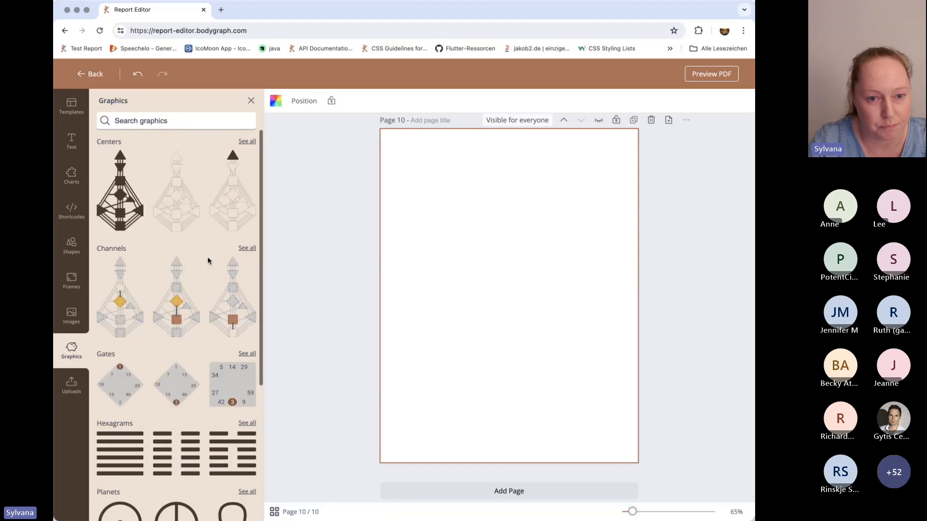
left_click(247, 143)
scroll(202, 341, "down", 10)
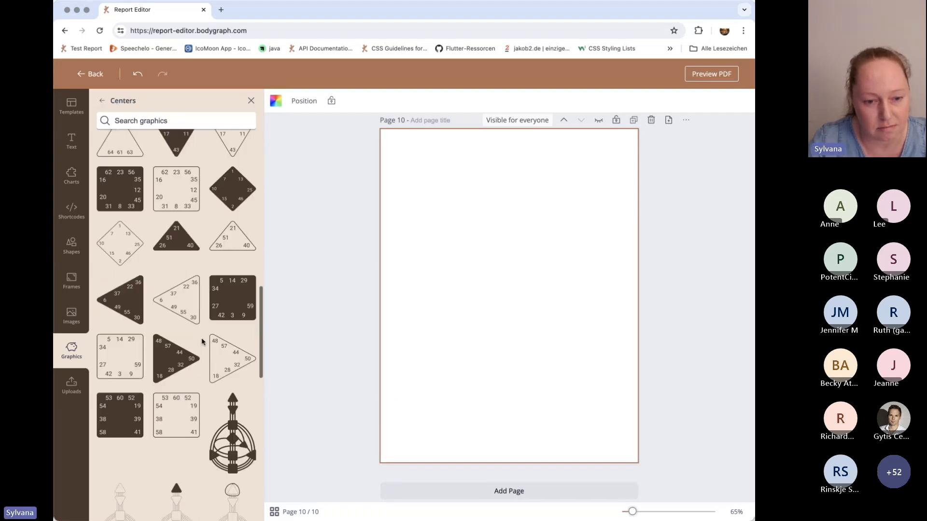
scroll(201, 342, "up", 5)
left_click(242, 250)
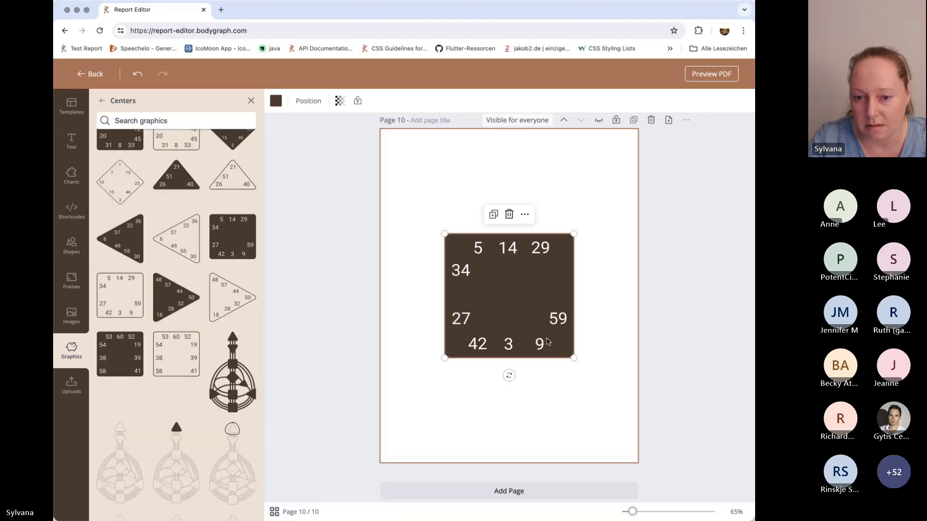
left_click_drag(517, 308, 521, 302)
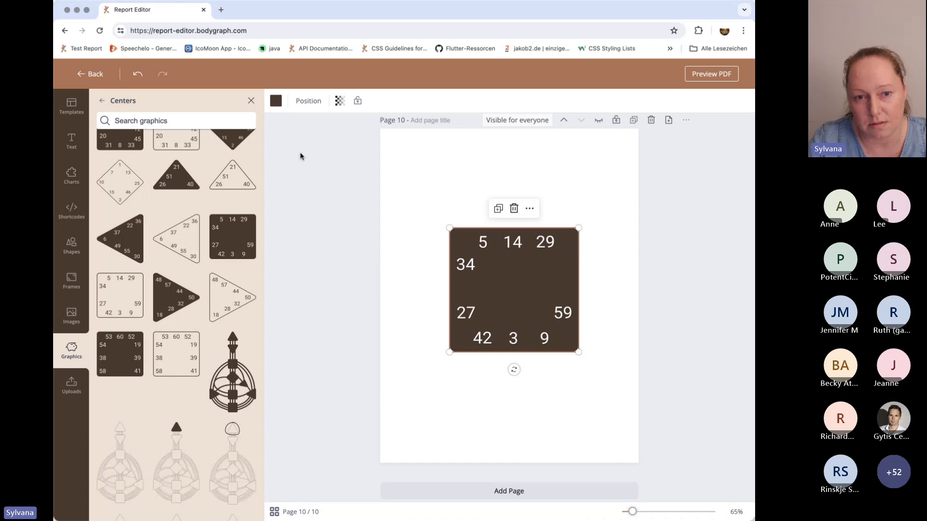
Try red and purple on the square center graphic and settle on the default indigo colour.
left_click(276, 101)
left_click(110, 274)
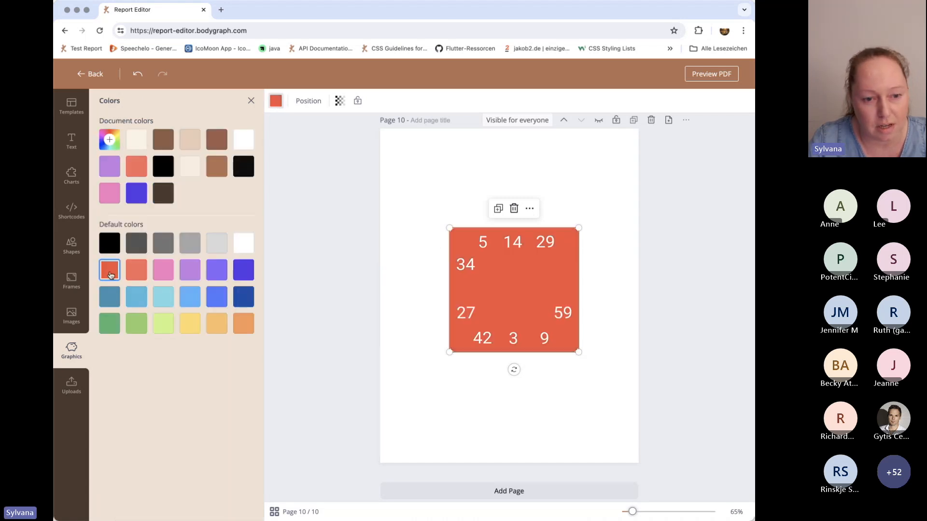
left_click(191, 279)
left_click(245, 273)
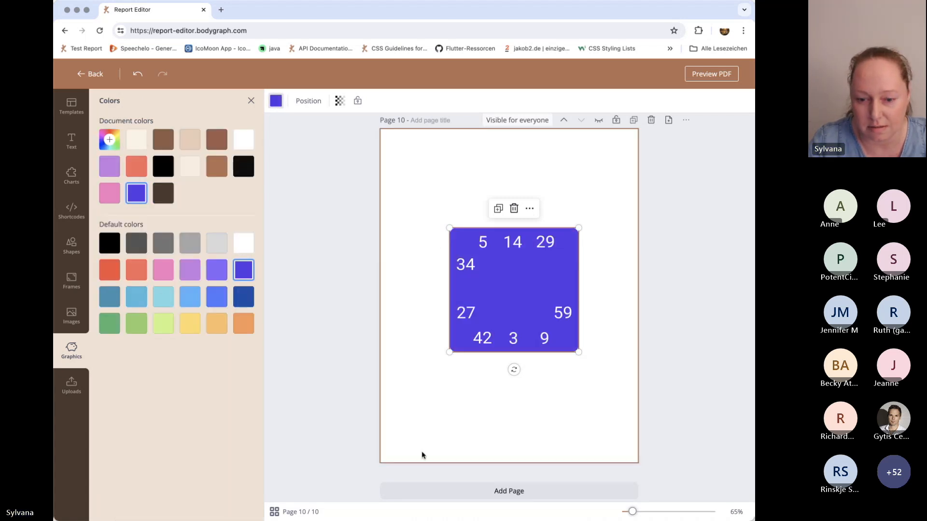
Add page 11 and insert the channel graphic linking gates 8 and 1 from the Channels graphics.
left_click(511, 491)
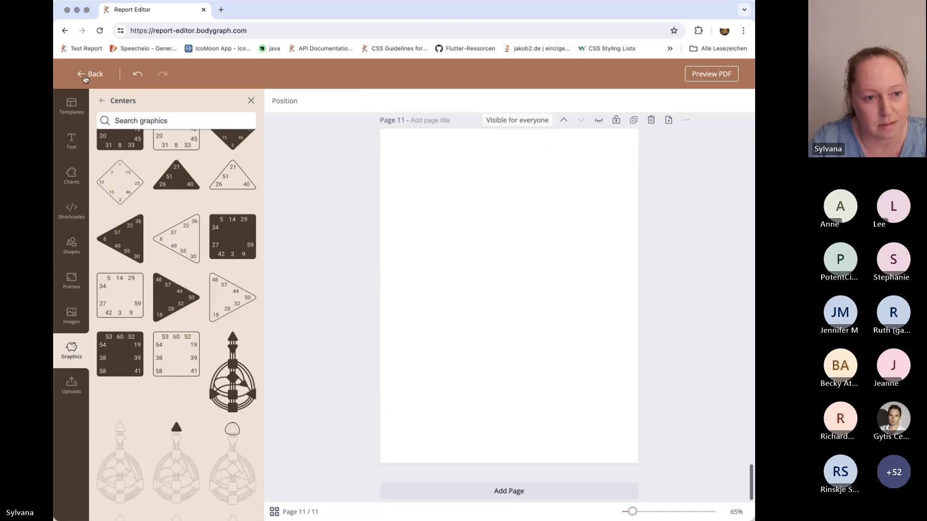
scroll(145, 198, "down", 3)
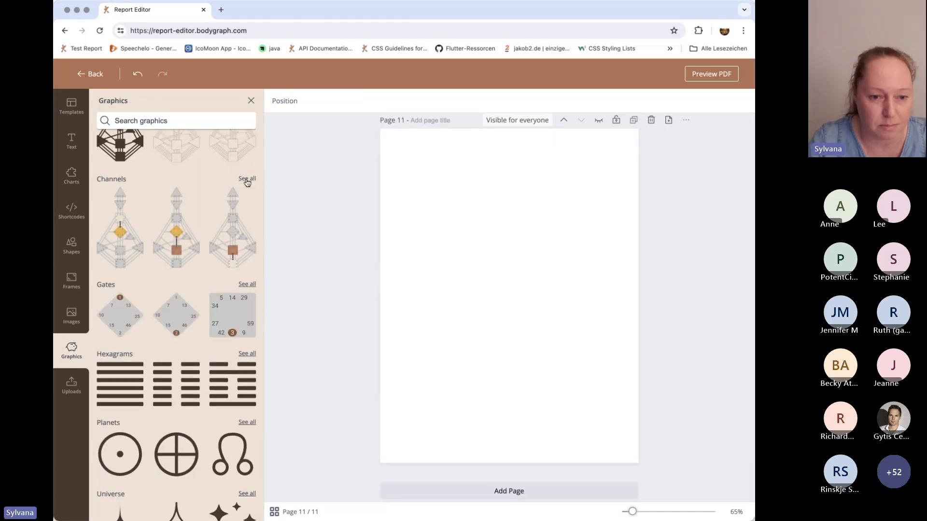
left_click(247, 179)
scroll(217, 299, "down", 5)
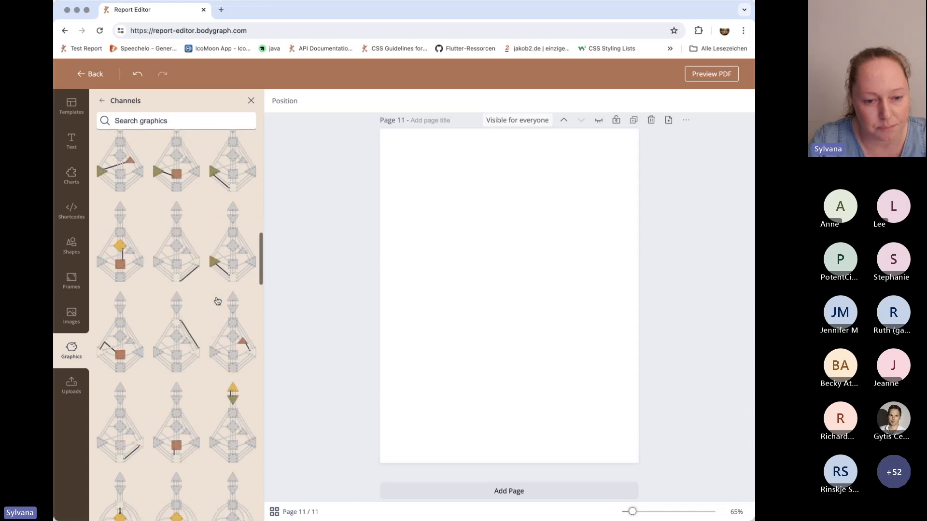
scroll(217, 300, "down", 5)
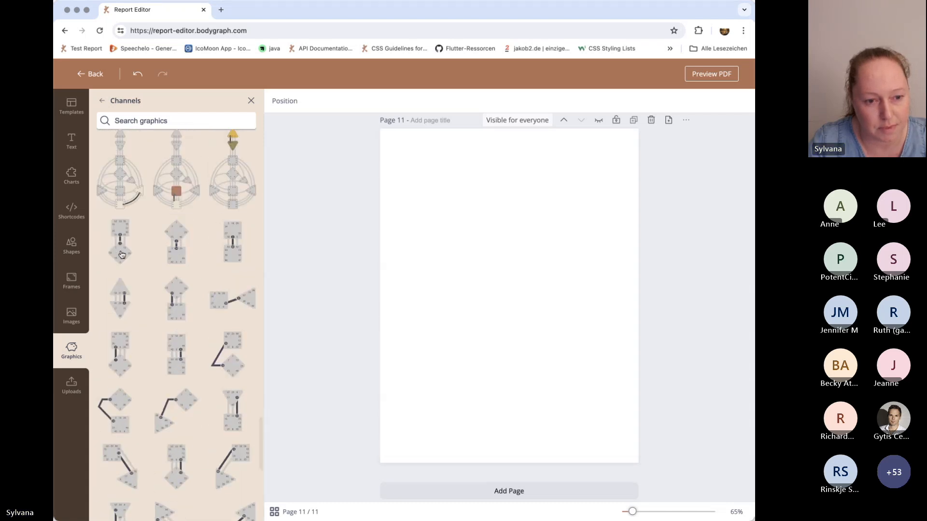
left_click(121, 255)
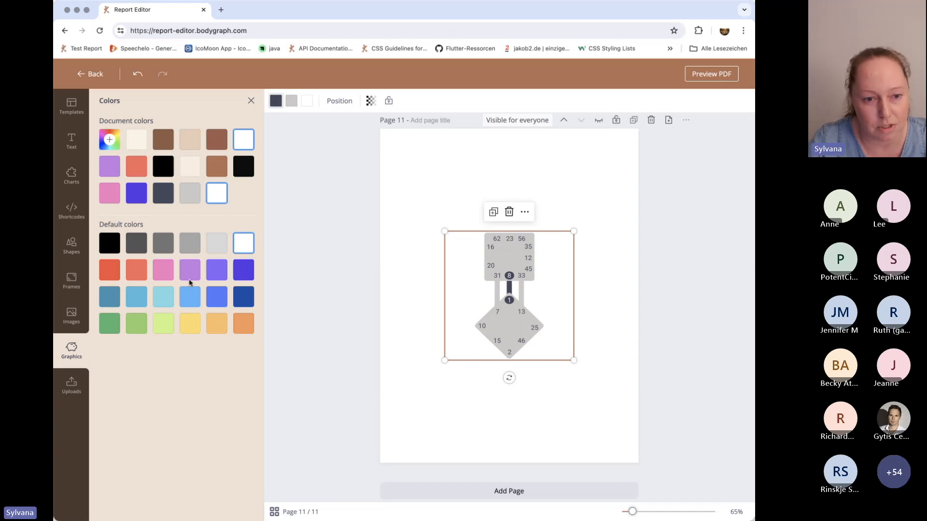
Recolour the channel graphic with coral red for the channel and gate numbers and light lime green for the centers.
left_click(139, 271)
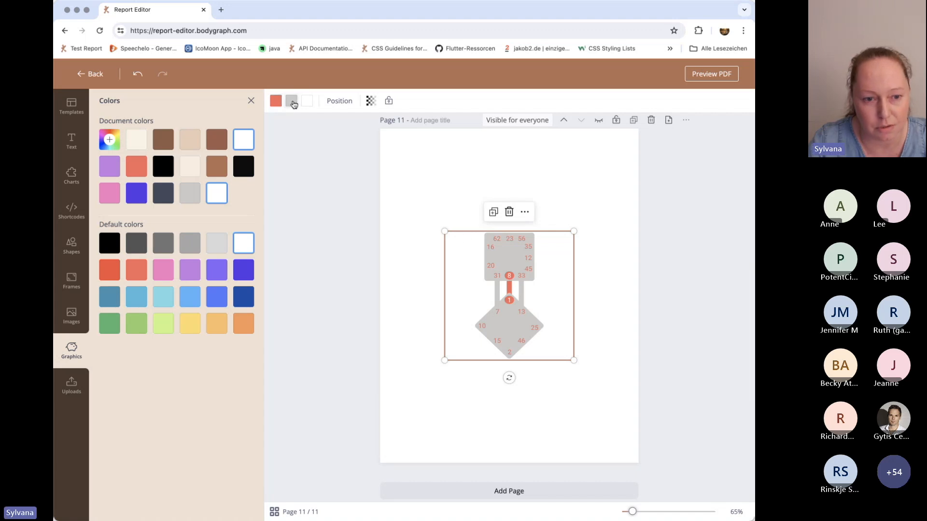
left_click(109, 167)
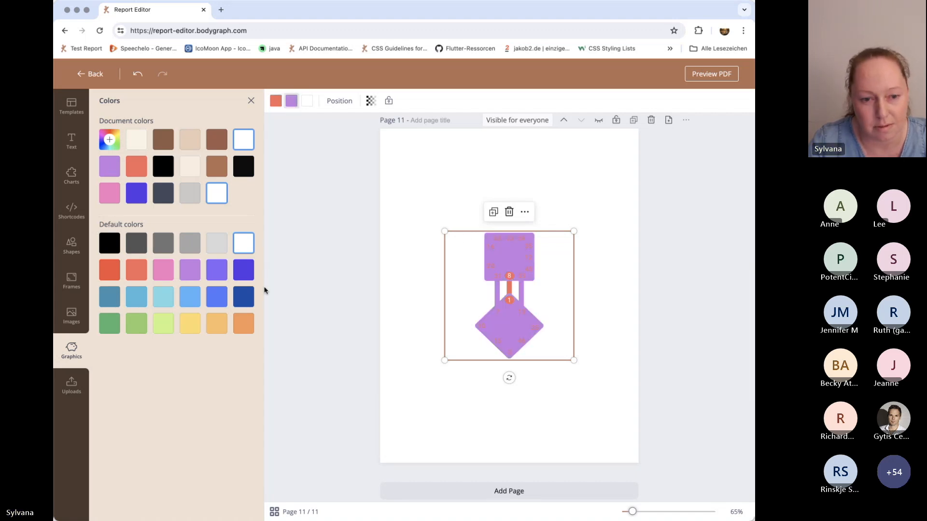
left_click(166, 328)
left_click(600, 372)
Enlarge the channel graphic on page 11 to about 60 percent of the page width and move it slightly up.
left_click(511, 312)
left_click_drag(573, 359, 606, 393)
left_click_drag(533, 280, 531, 264)
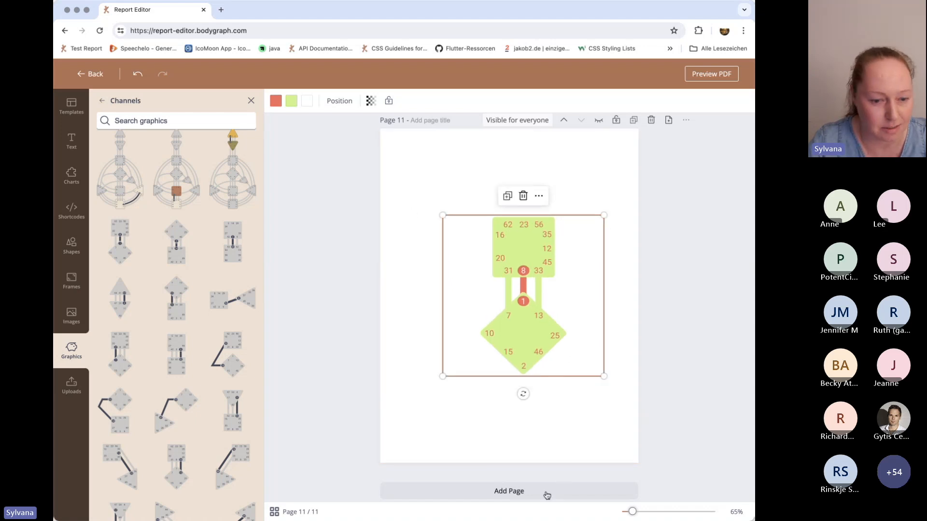
Add a blank page 12 at the end of the report and close the graphics library.
left_click(520, 493)
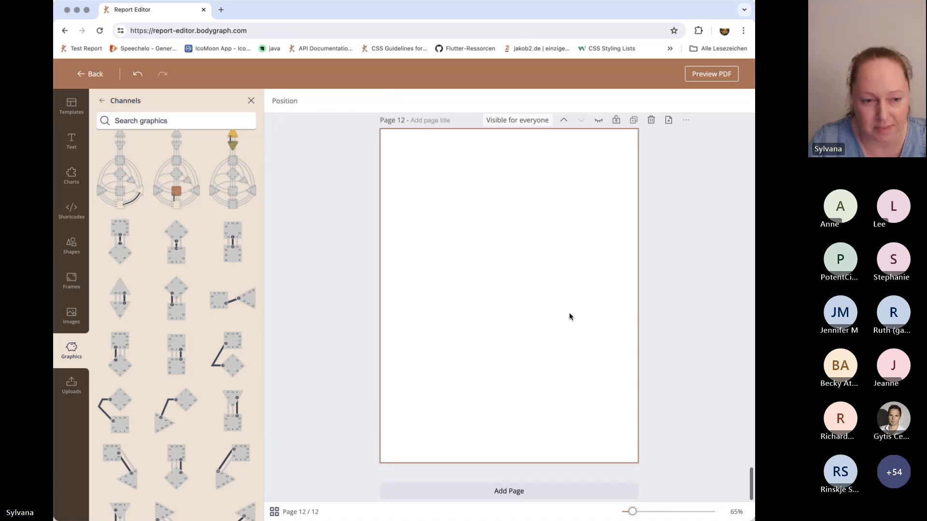
left_click(251, 102)
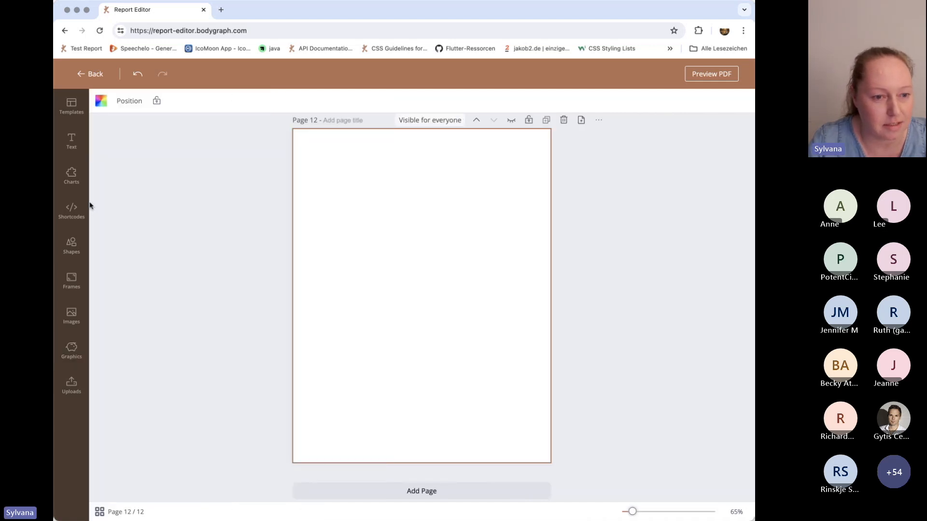
Apply the Chart Page template with brown and dark planet labels either side of the bodygraph to page 12.
left_click(73, 106)
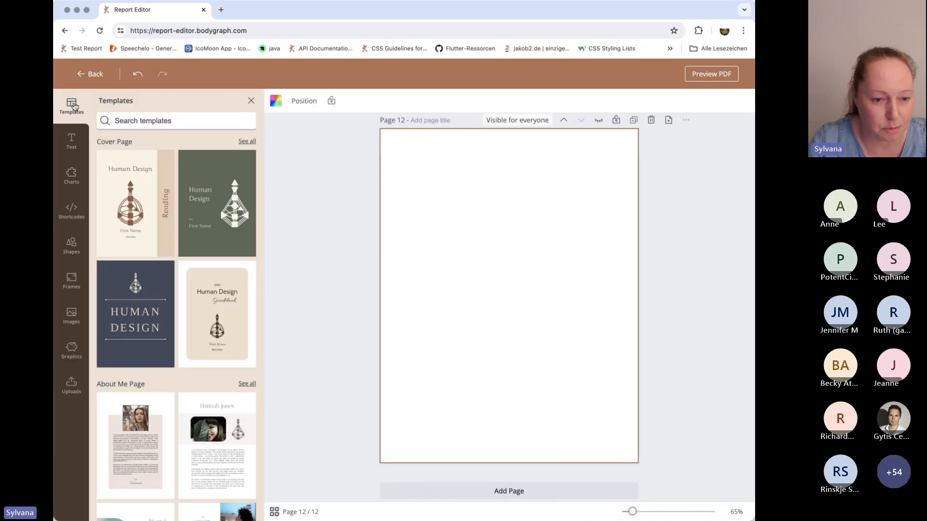
scroll(194, 332, "down", 8)
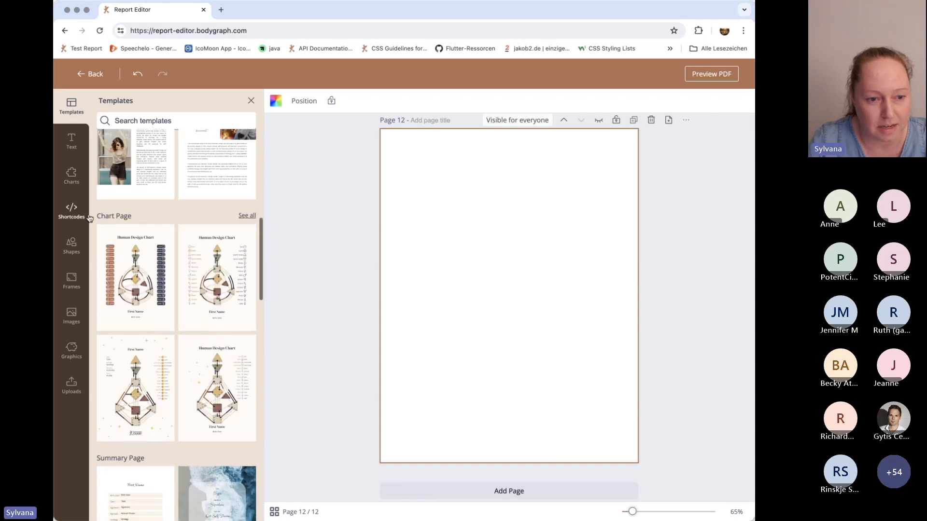
left_click(247, 216)
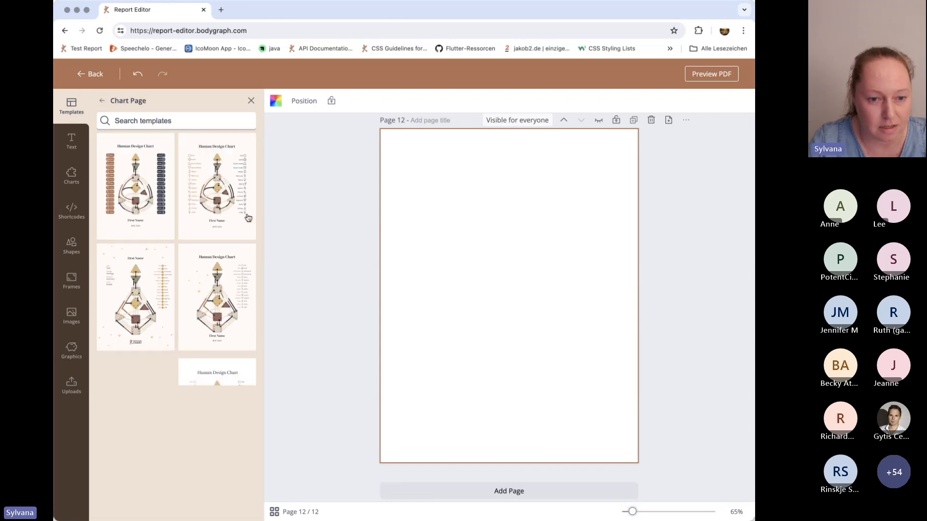
left_click(143, 199)
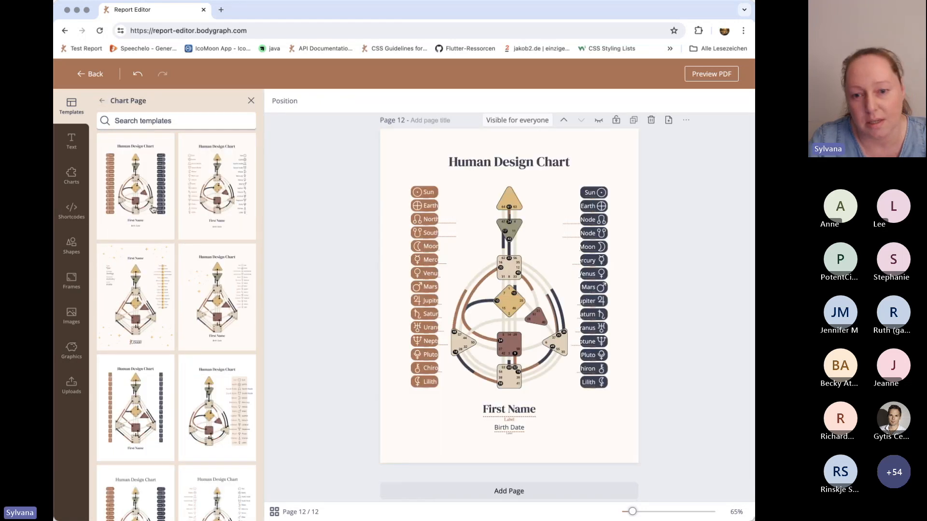
left_click(437, 443)
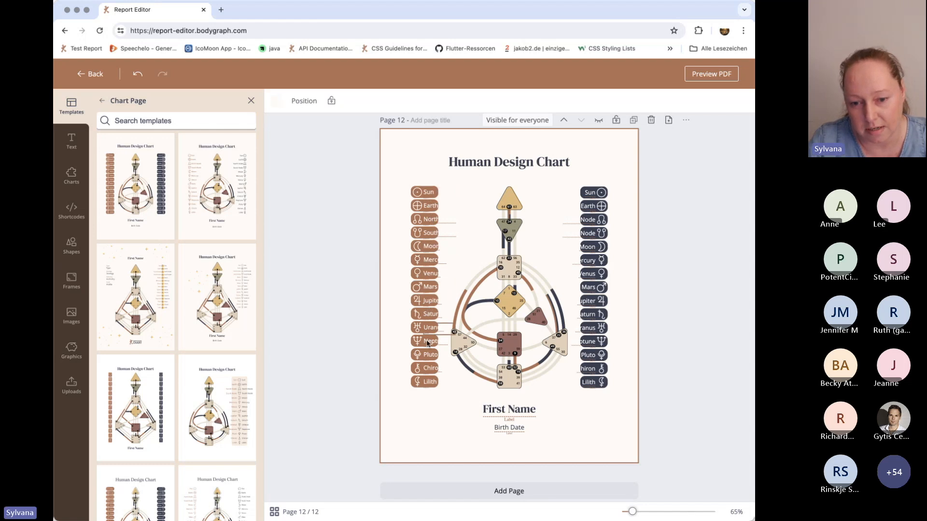
Change the font of the Lilith label in the brown planet column to Abril Fatface.
left_click_drag(430, 173, 433, 404)
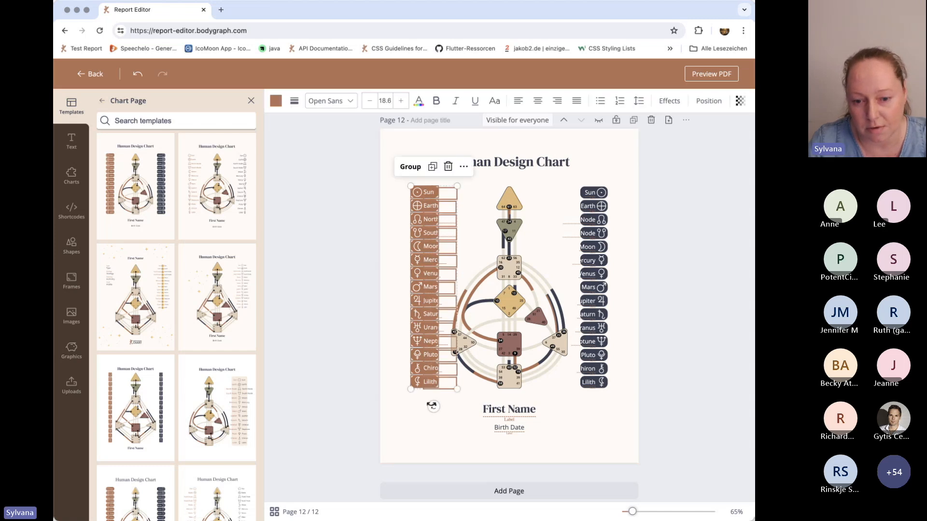
left_click(429, 408)
left_click(433, 378)
left_click(433, 379)
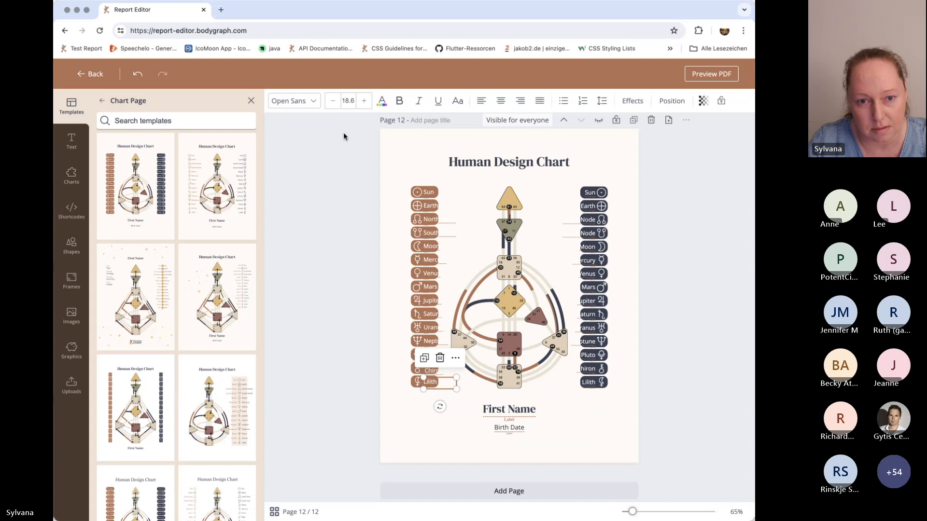
left_click(282, 103)
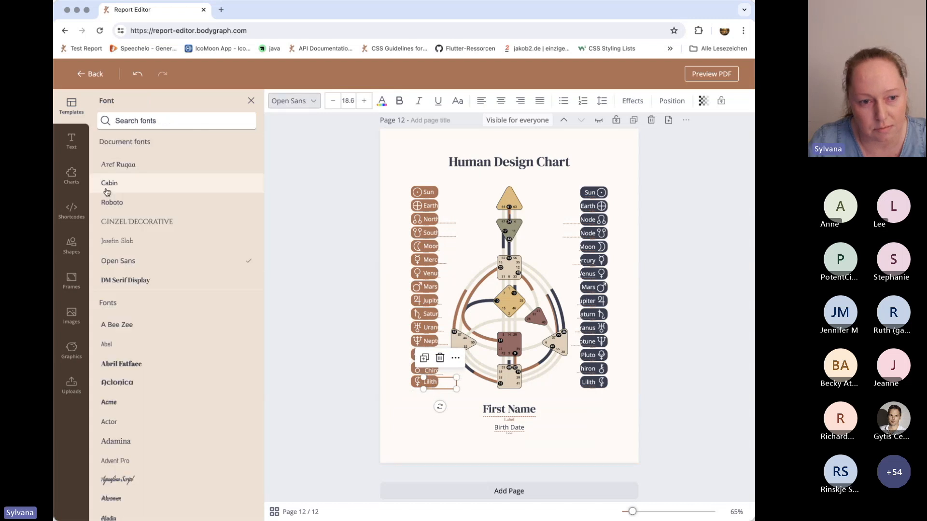
left_click(122, 365)
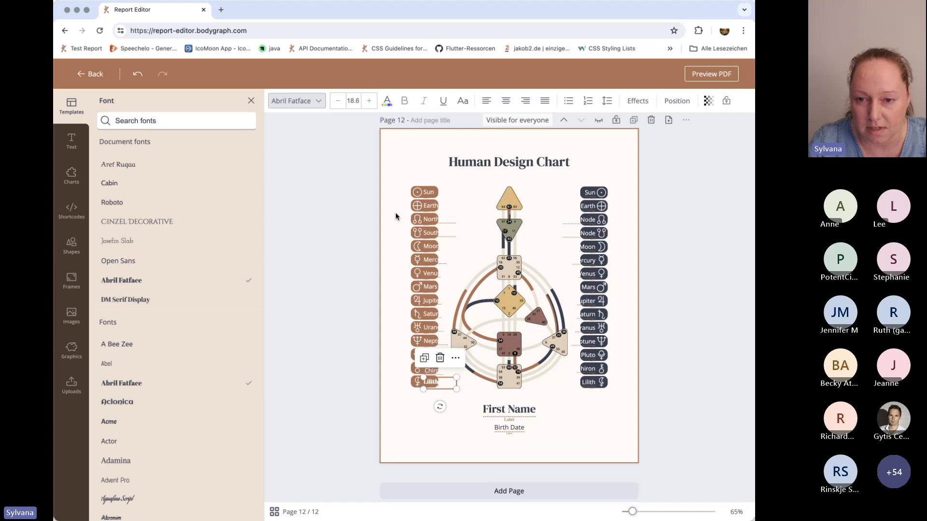
left_click(394, 175)
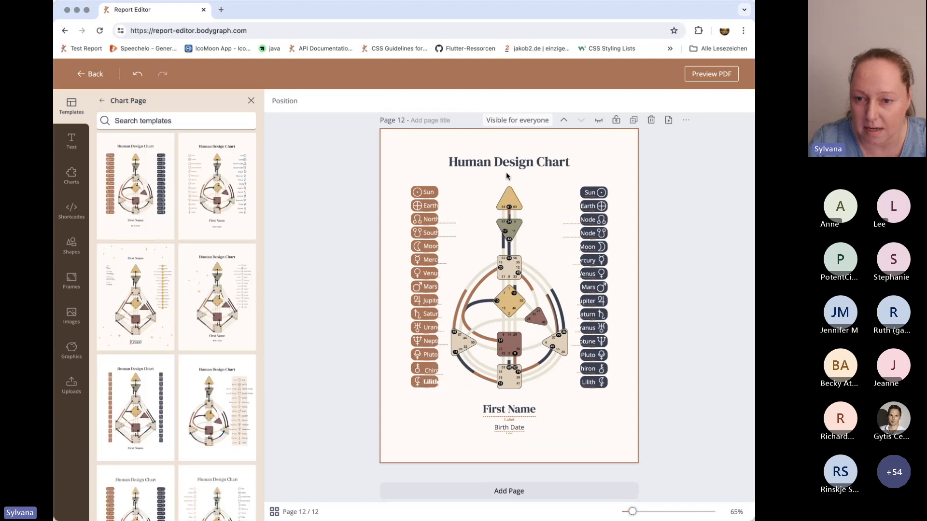
Enlarge the brown Sun box out to the page edge and scale up the Sun label inside it.
left_click(413, 193)
left_click_drag(410, 187, 382, 168)
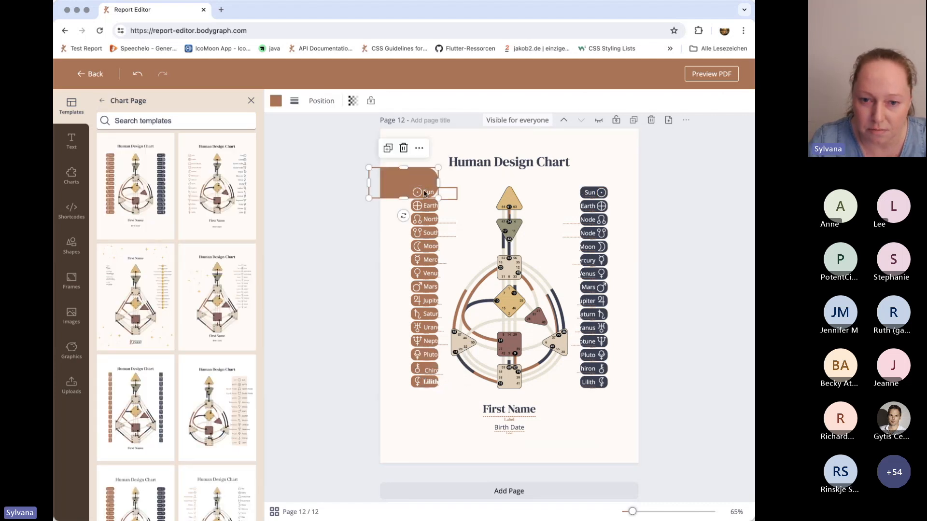
left_click_drag(431, 192, 472, 195)
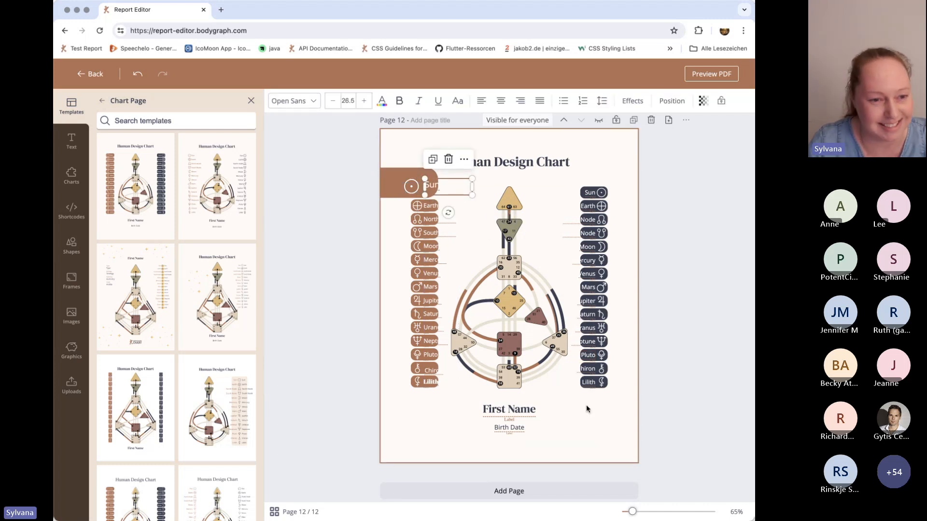
List page 12's layers and move one of the label layers directly above the Human Design Chart title.
left_click(103, 102)
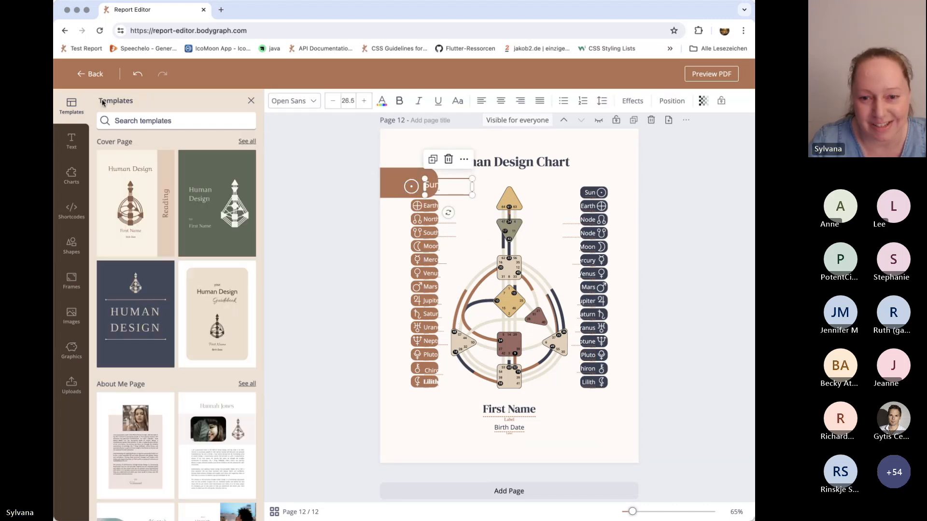
left_click(591, 148)
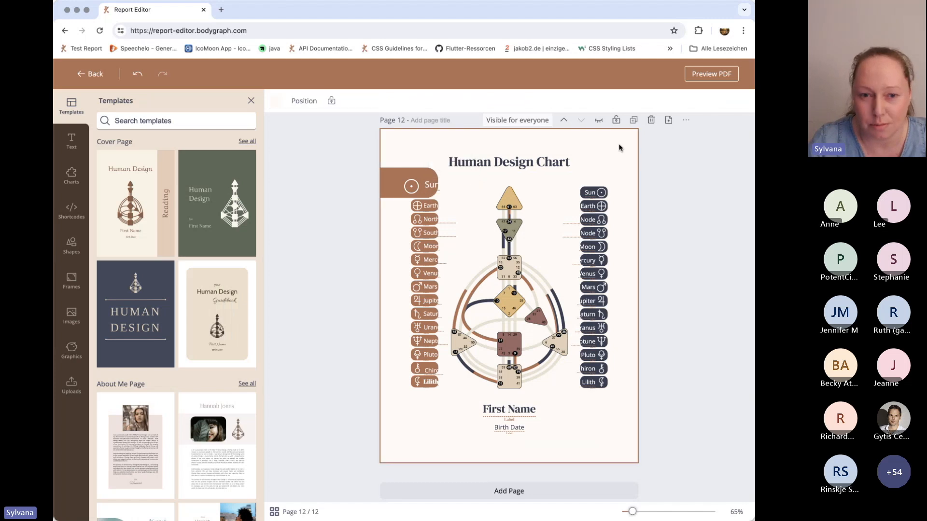
left_click(305, 102)
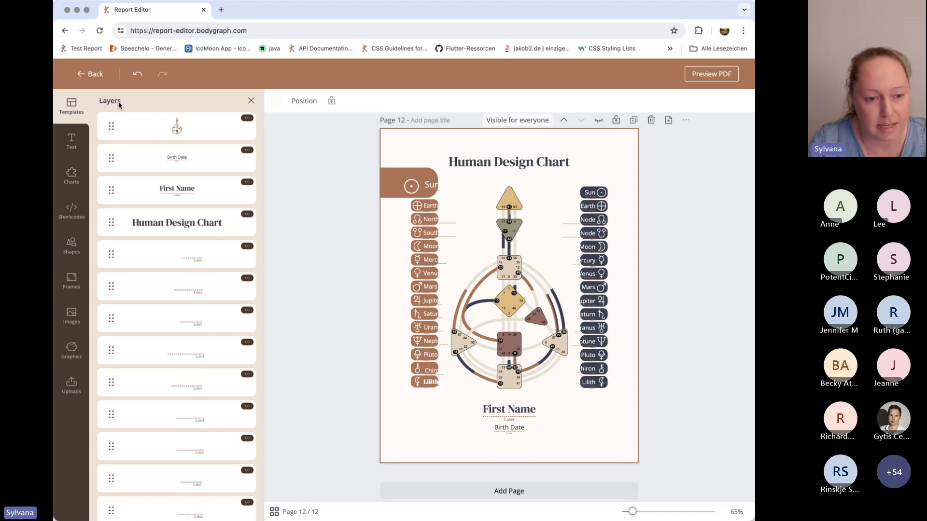
left_click_drag(111, 318, 112, 225)
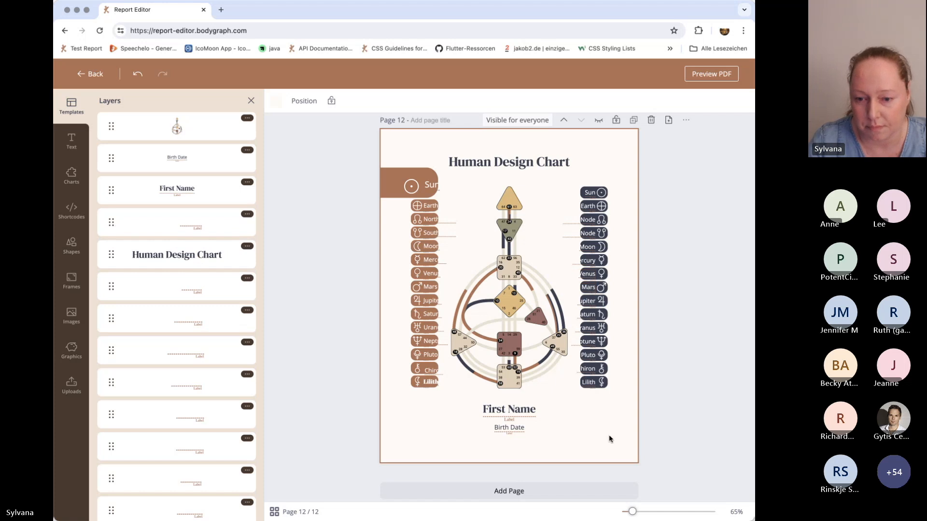
Lock the bodygraph chart on page 12 and close the layers list.
left_click(519, 266)
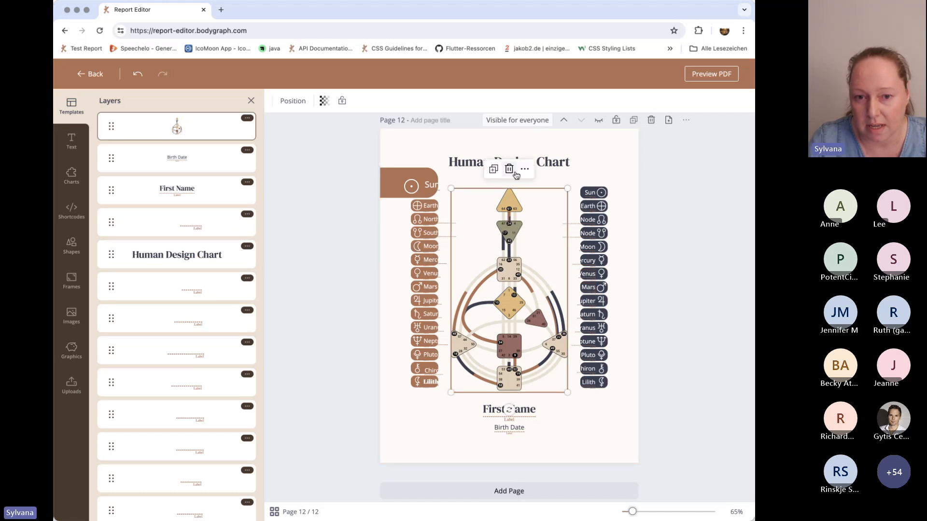
left_click(341, 100)
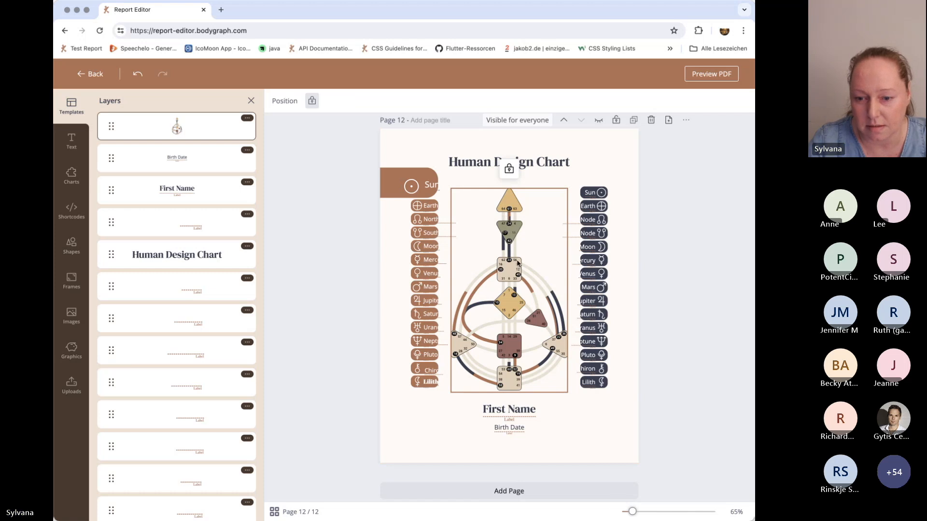
left_click(629, 442)
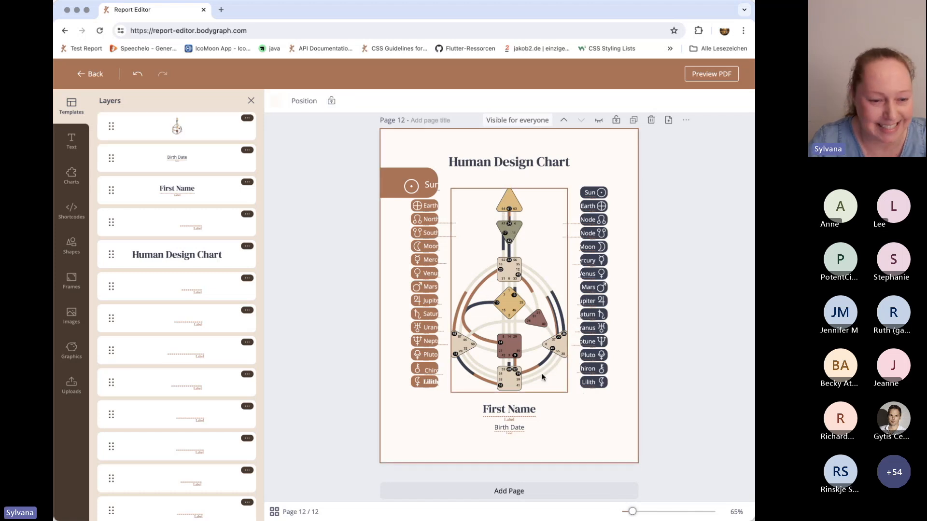
scroll(367, 218, "down", 1)
left_click(251, 102)
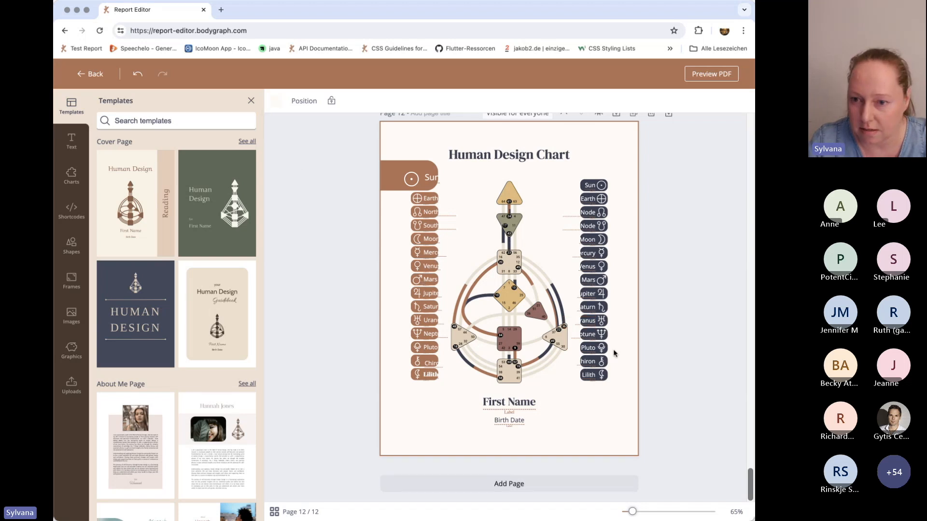
Restrict the visibility of cover page 1 to the Generator type.
scroll(566, 335, "up", 20)
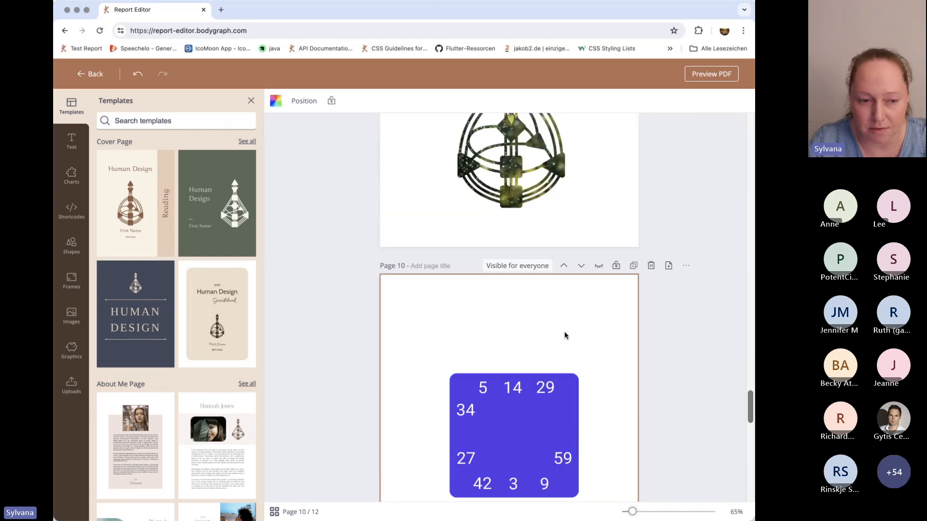
scroll(566, 335, "up", 2)
scroll(566, 336, "up", 20)
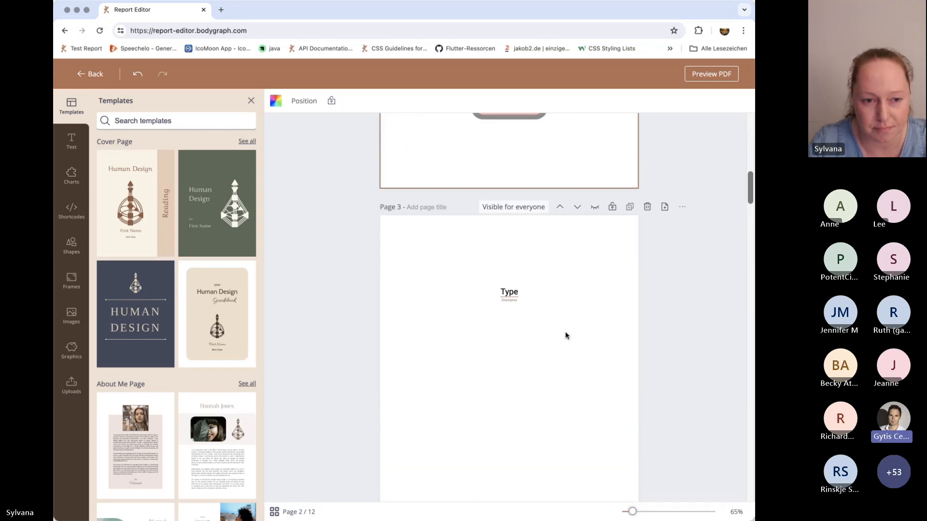
scroll(566, 335, "up", 5)
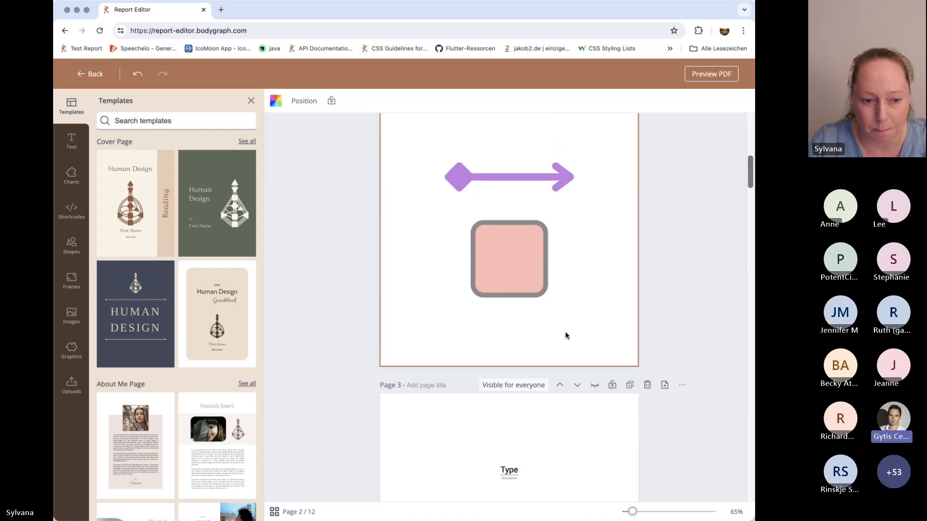
scroll(567, 336, "up", 10)
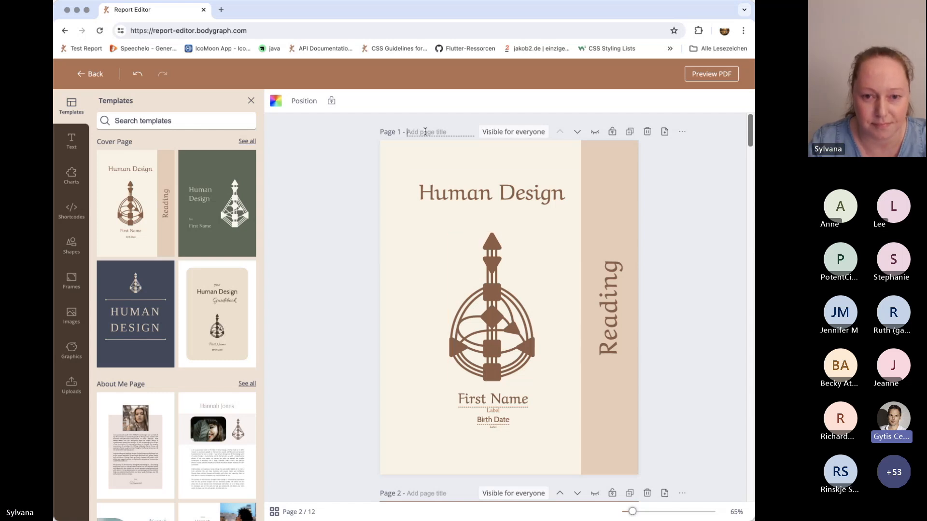
left_click(487, 133)
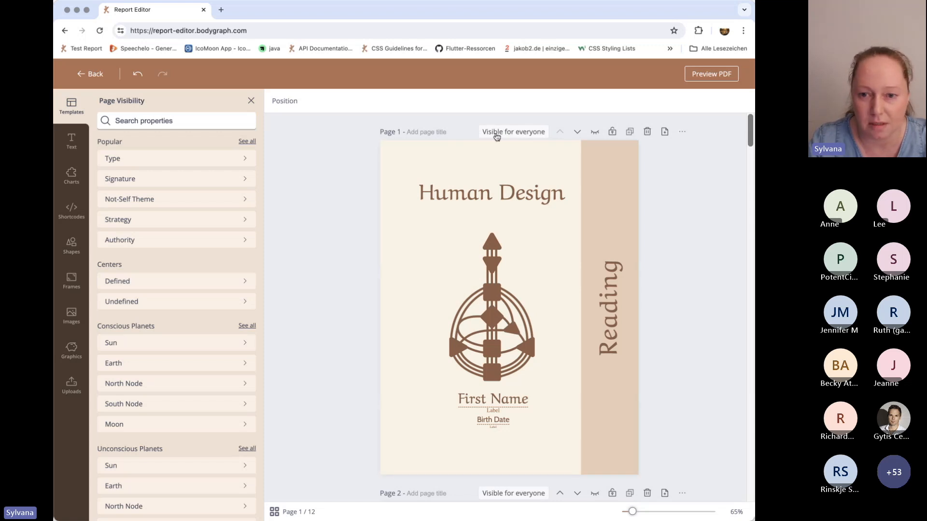
left_click(116, 161)
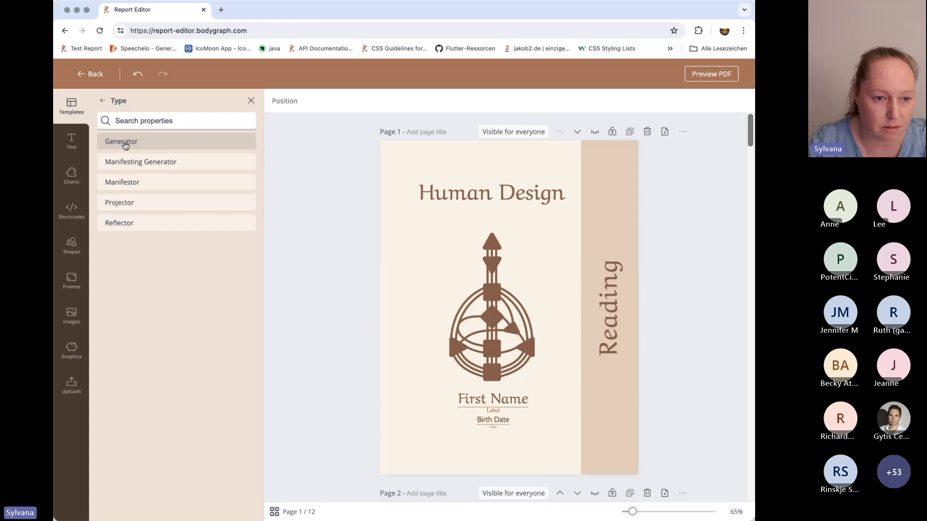
left_click(125, 143)
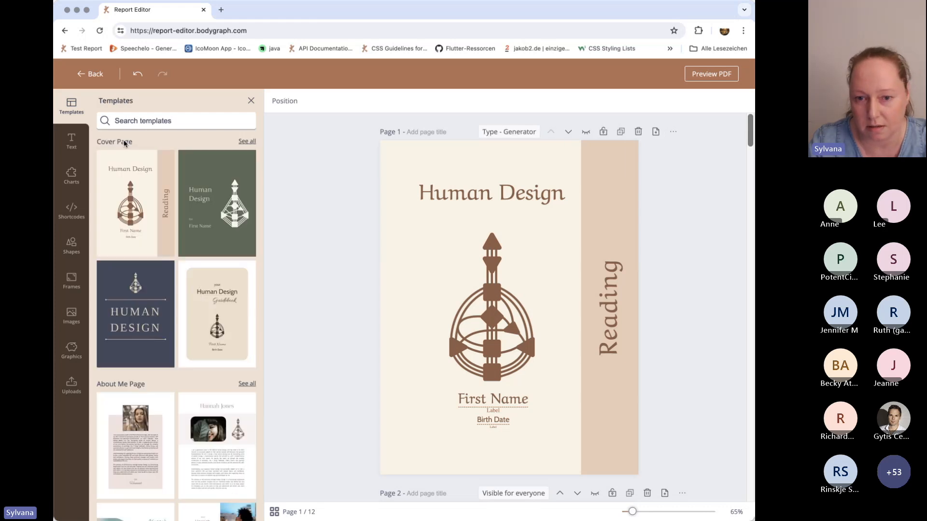
Change the visibility condition of page 1 to the defined Head center.
left_click(509, 133)
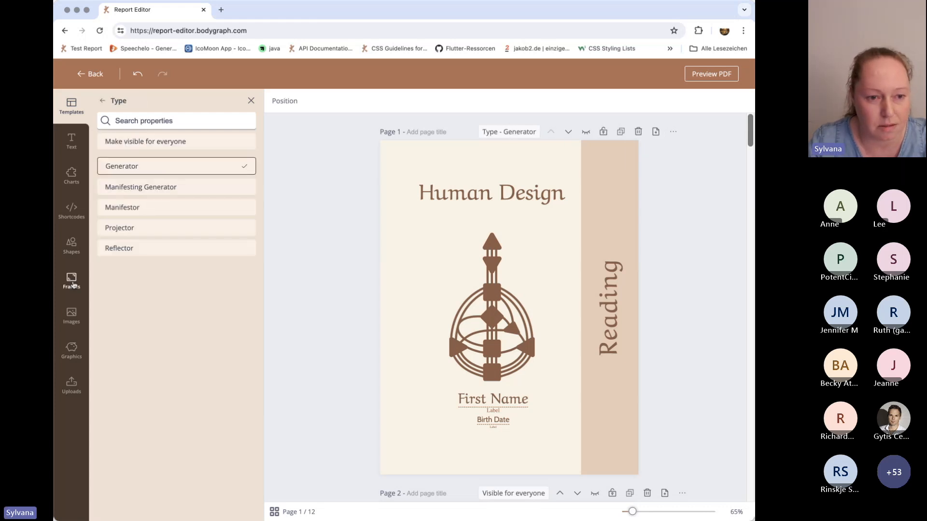
left_click(102, 100)
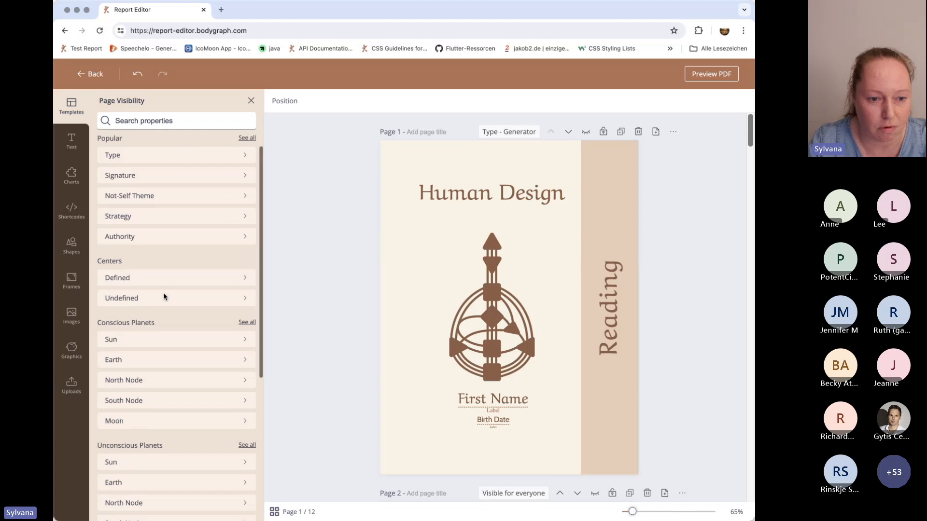
left_click(113, 278)
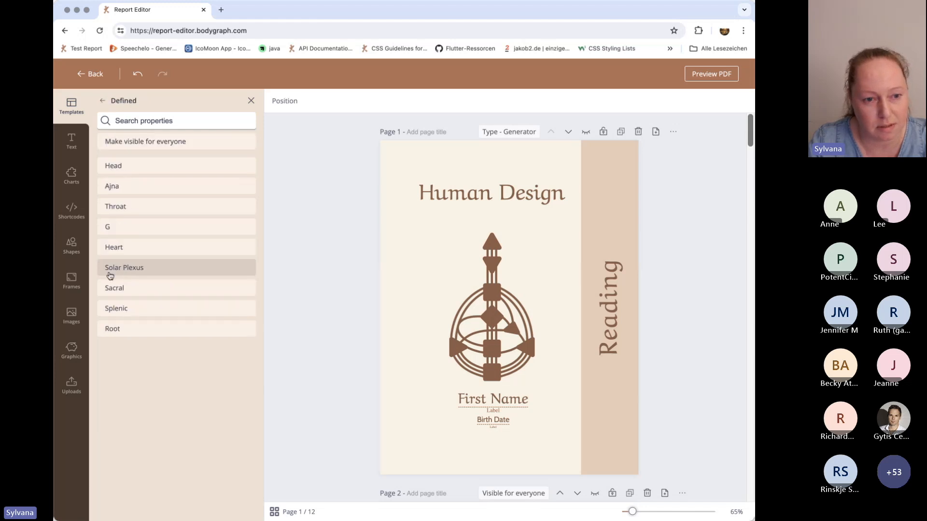
left_click(120, 167)
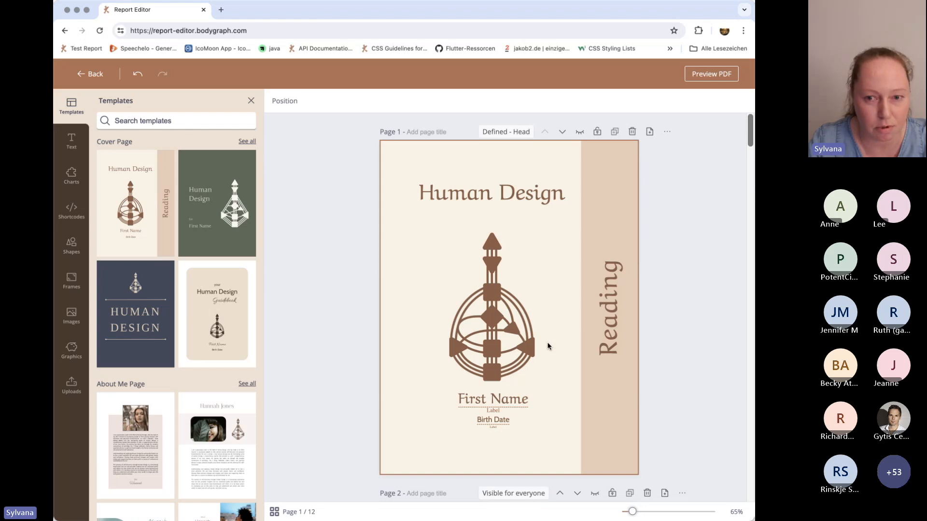
Review the available page visibility properties and look over all report pages in grid view.
left_click(501, 132)
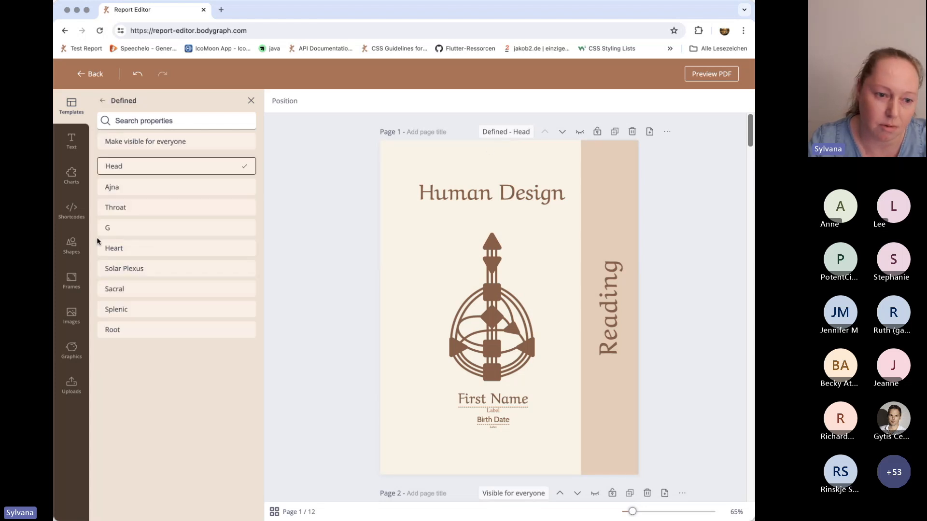
left_click(104, 102)
scroll(153, 379, "down", 3)
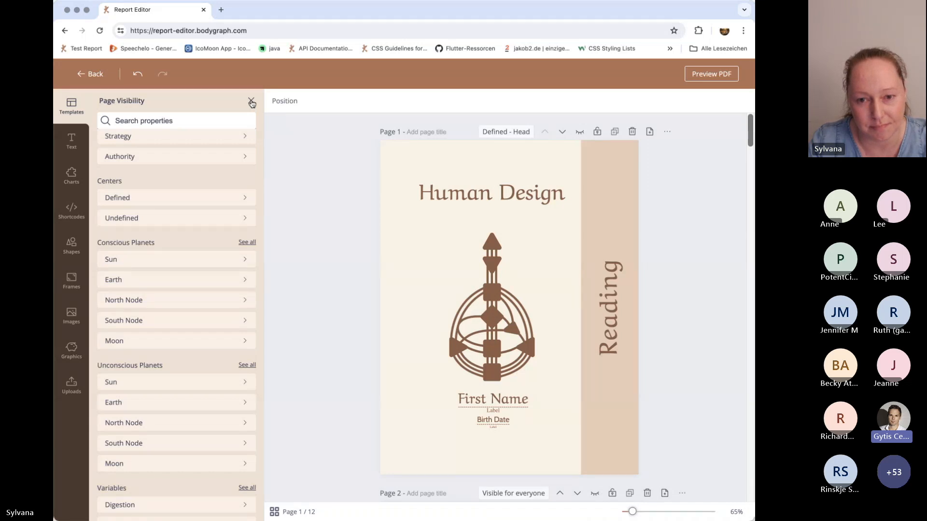
left_click(274, 512)
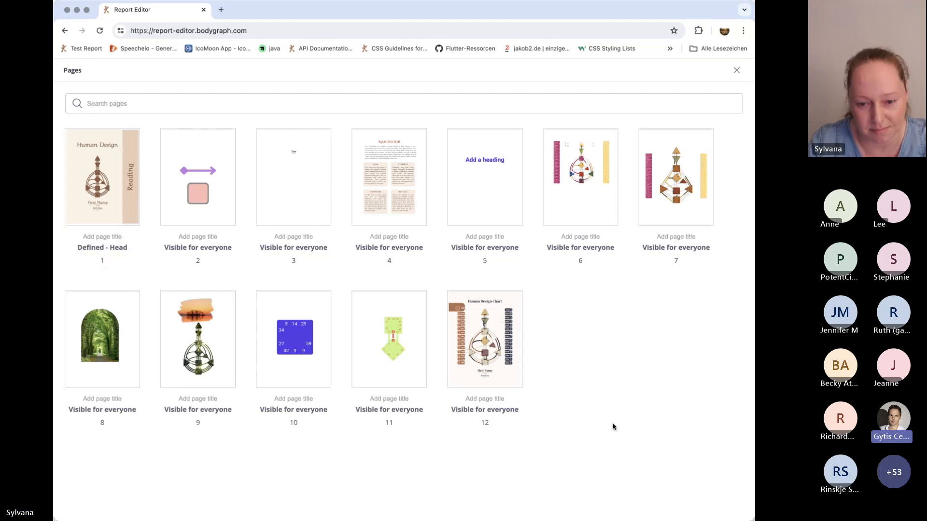
left_click(694, 211)
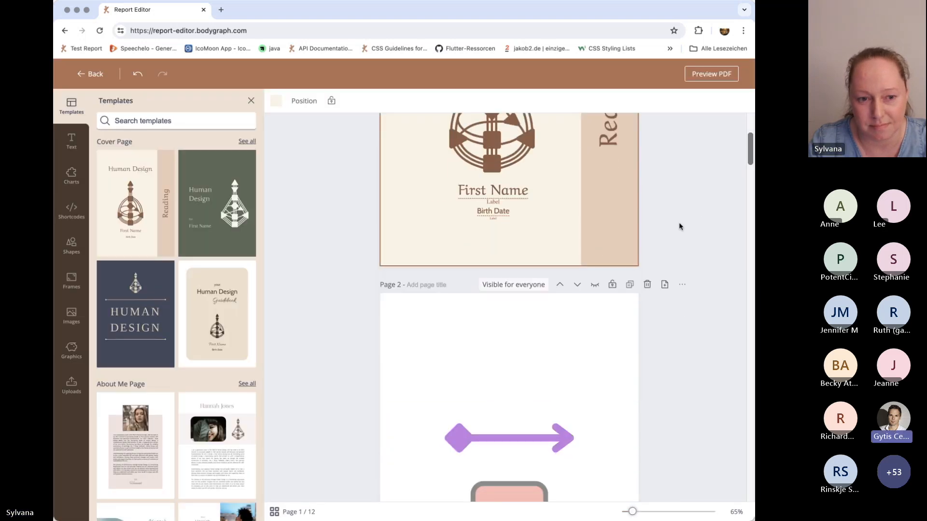
scroll(679, 226, "down", 2)
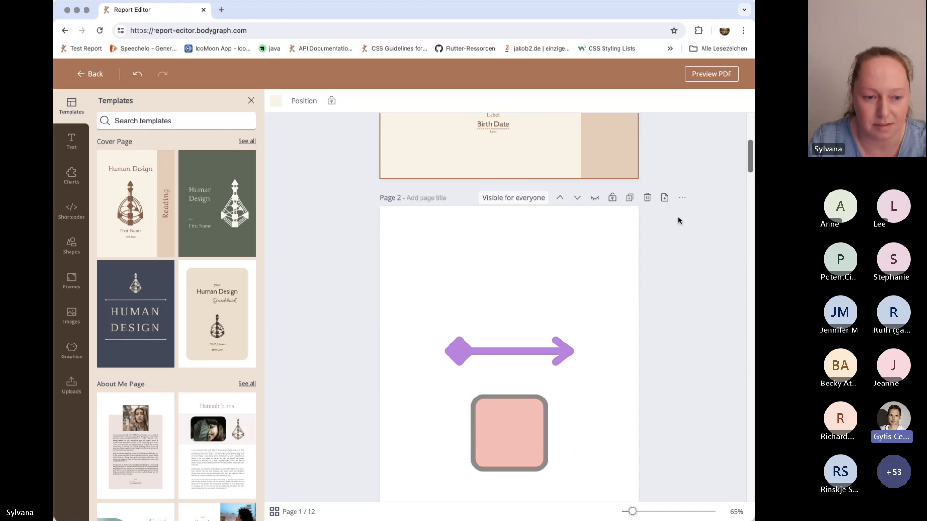
scroll(678, 218, "down", 2)
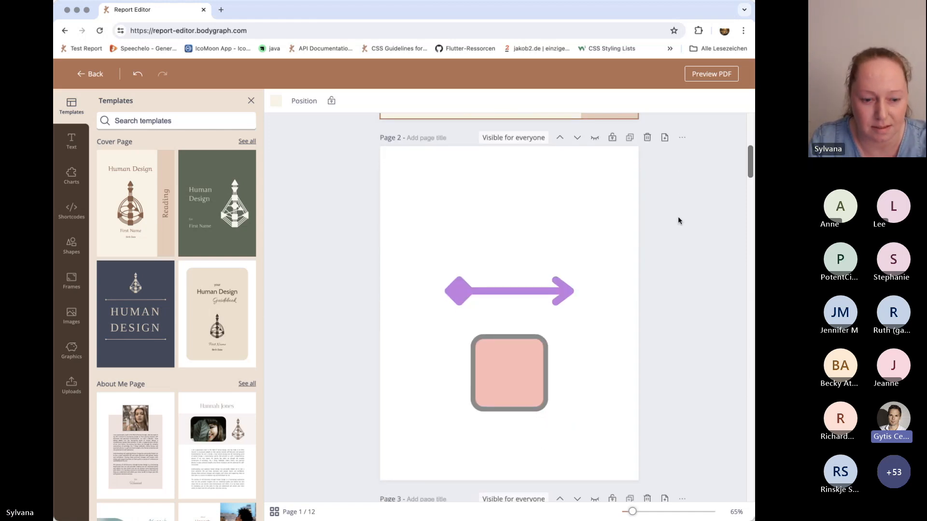
scroll(678, 220, "up", 7)
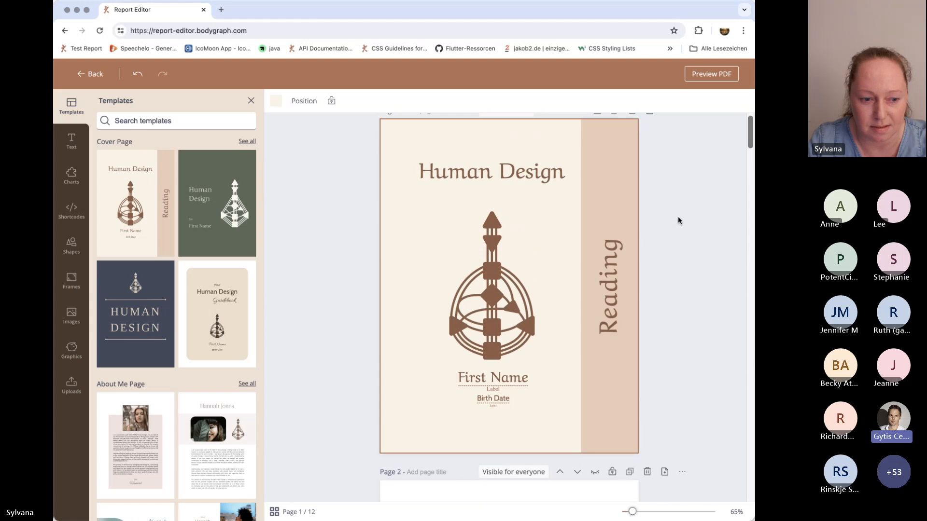
scroll(678, 221, "up", 1)
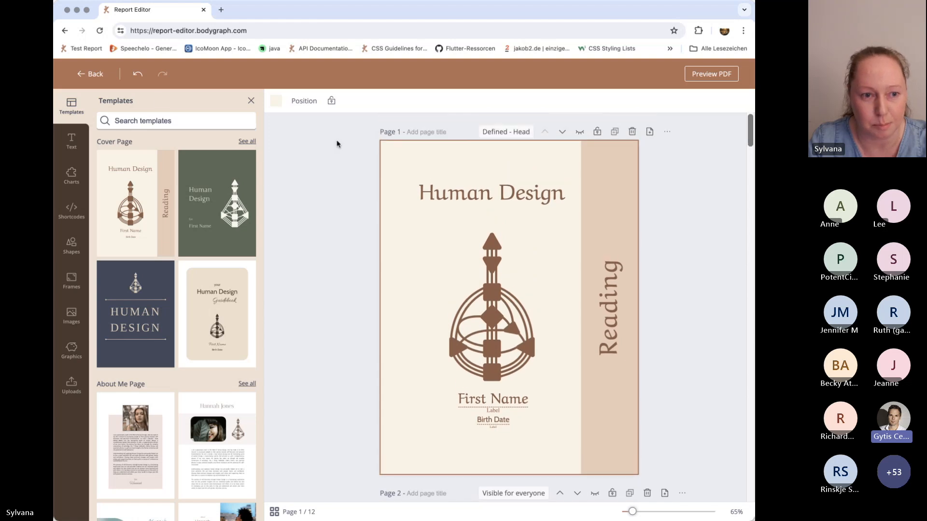
Leave the current report to view "Test 2: 5000 Pages Report Performance Test" in the editor, returning to the reading reports list.
left_click(82, 76)
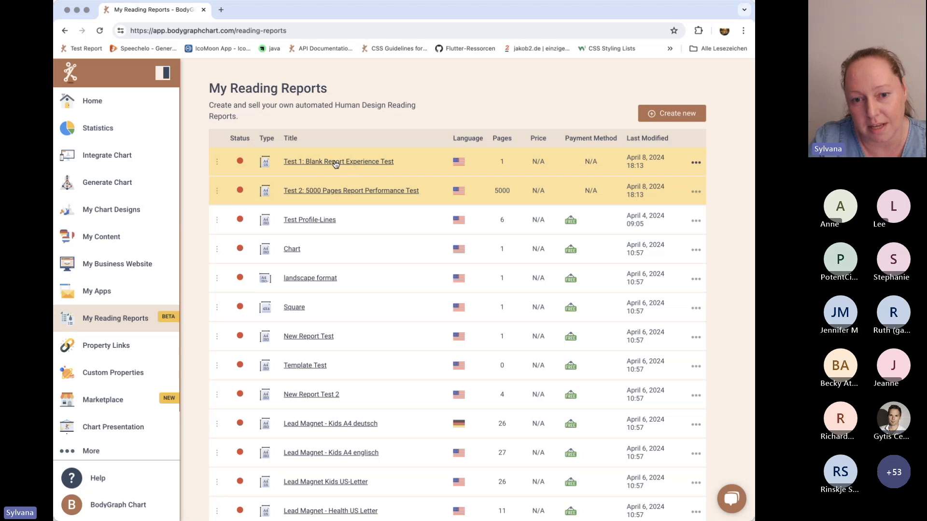
left_click(335, 193)
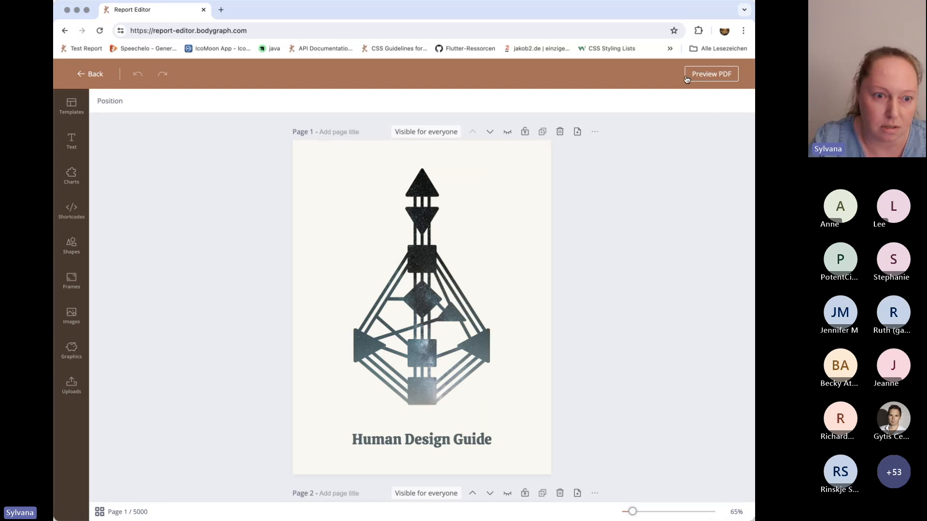
left_click(81, 76)
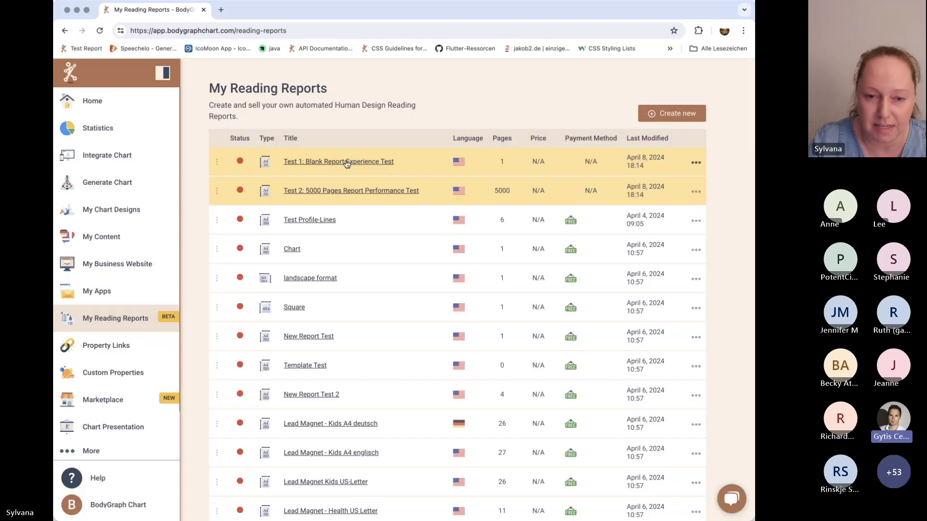
Open "Test 1: Blank Report Experience Test" from the reading reports list, closing and reopening it once.
left_click(347, 163)
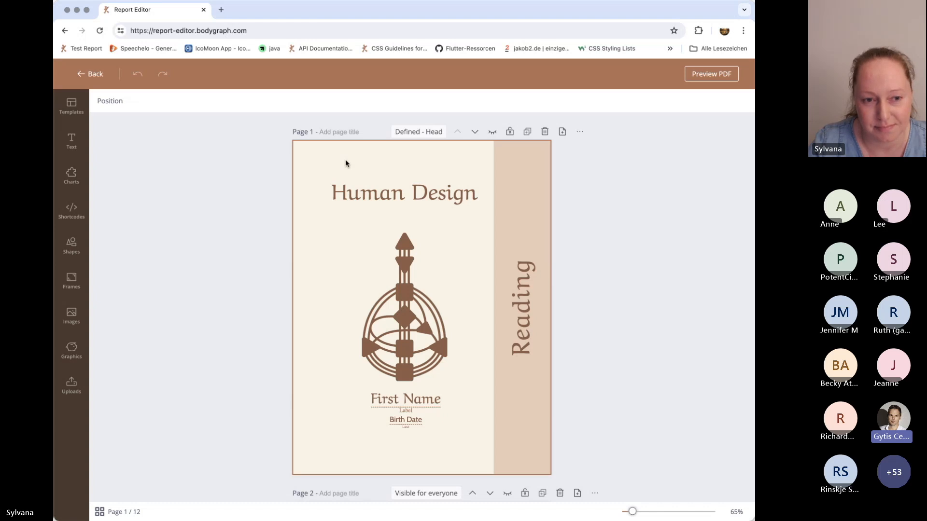
left_click(90, 73)
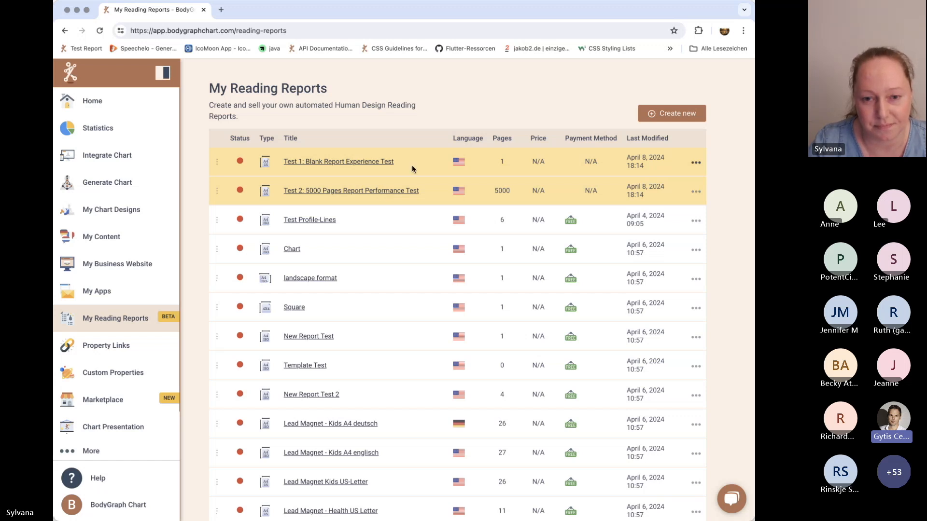
left_click(385, 166)
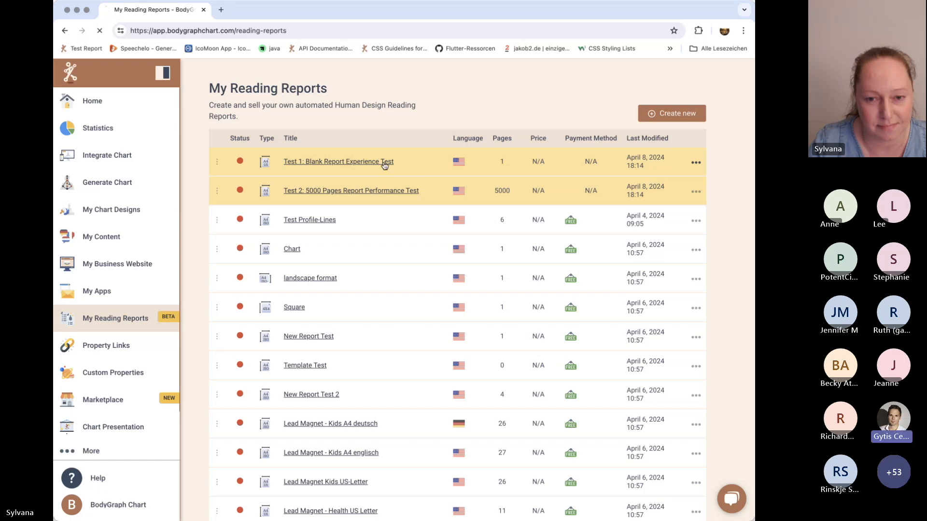
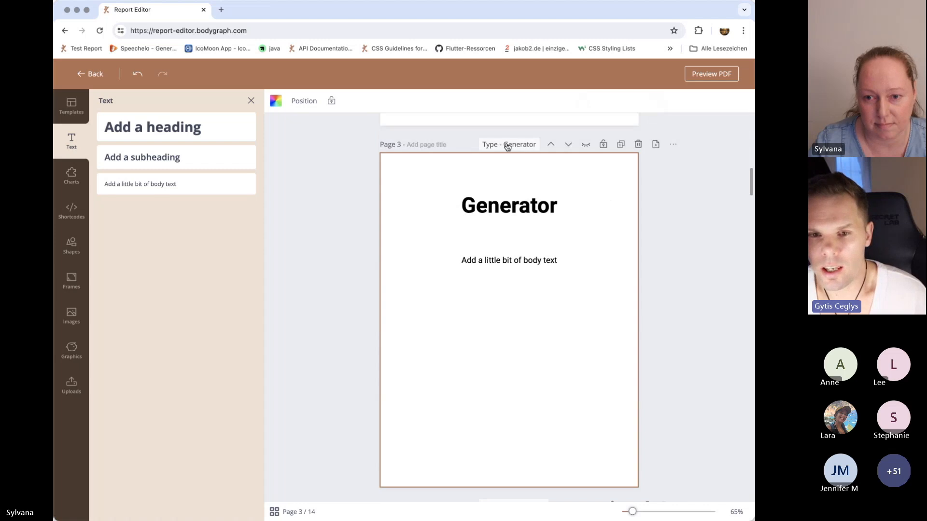
Set page 3's visibility condition to the Manifesting Generator type and change its heading to "Manifesting Generator".
left_click(508, 144)
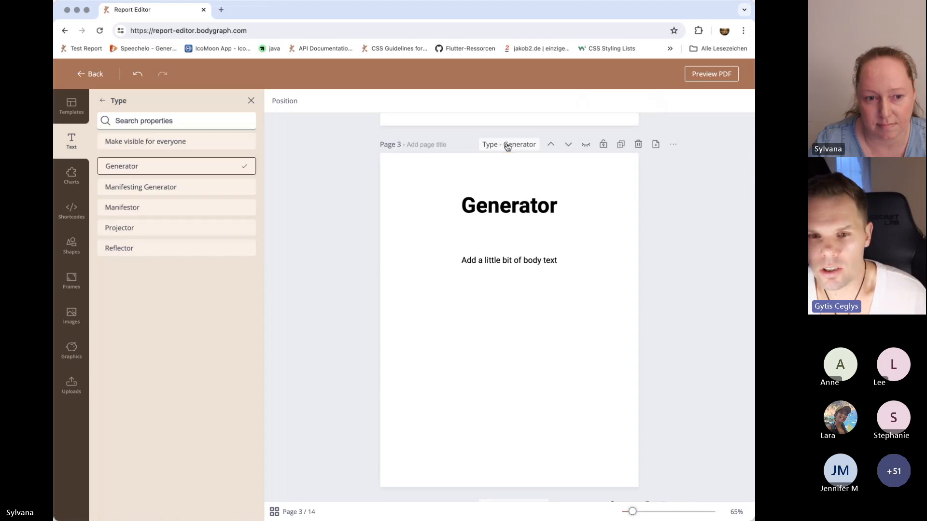
left_click(161, 188)
left_click(463, 206)
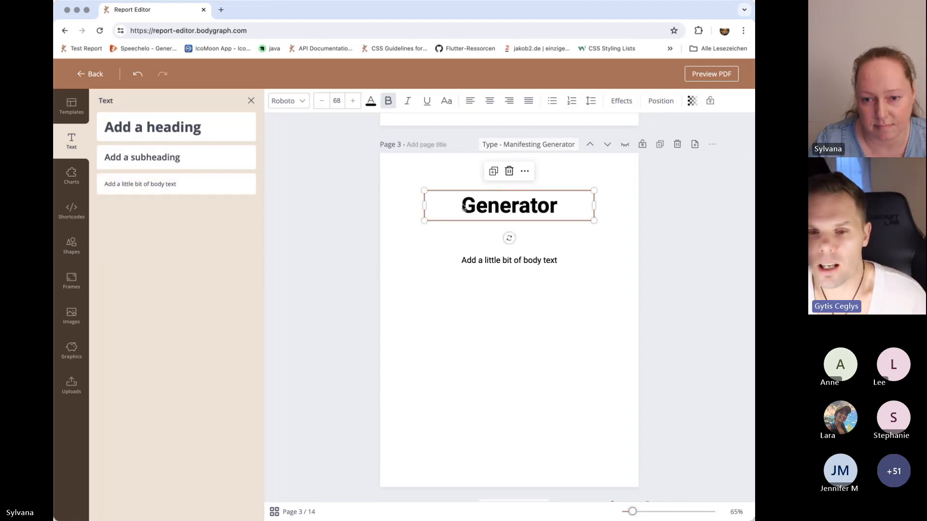
left_click(464, 207)
type("M")
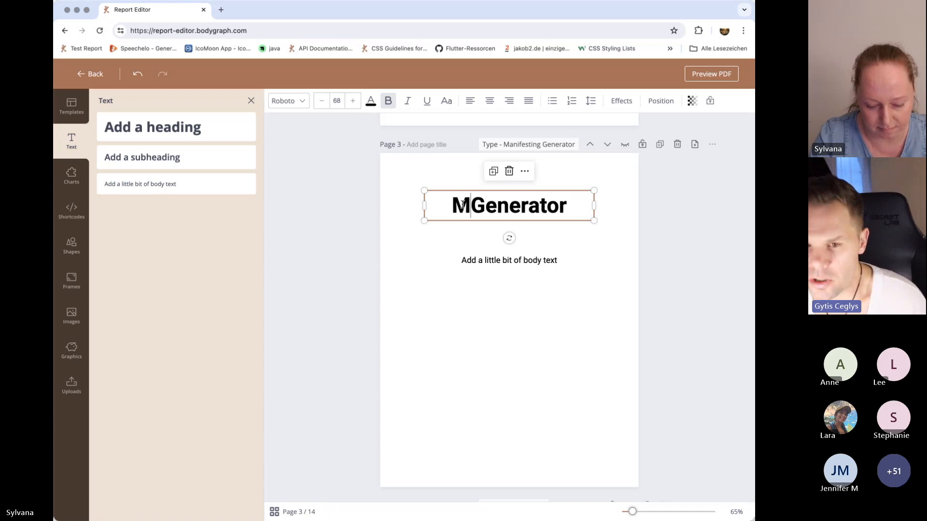
type("anifet")
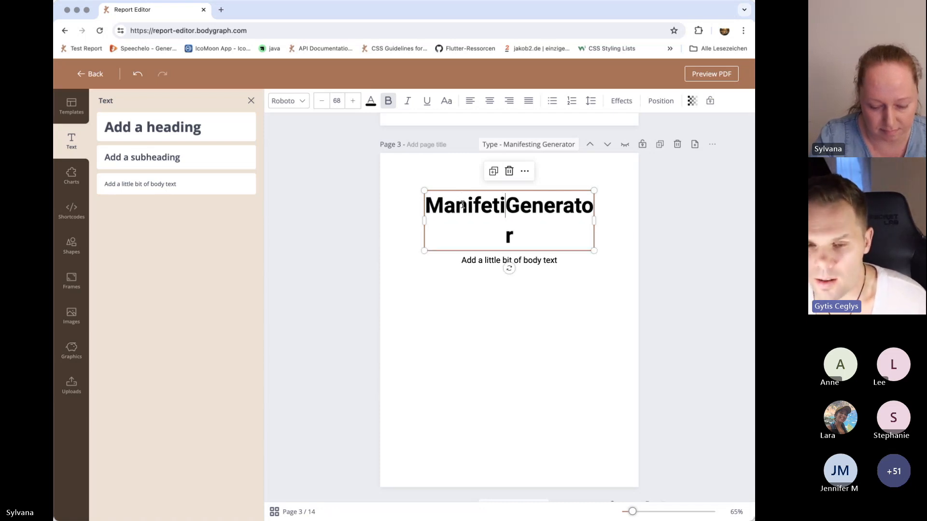
type("i")
key("BackSpace")
key("BackSpace")
type("sting")
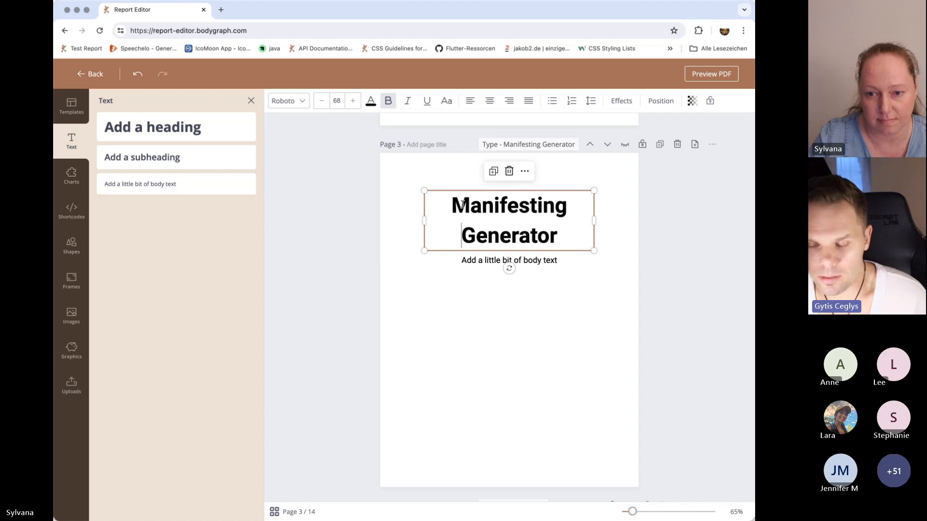
left_click(491, 350)
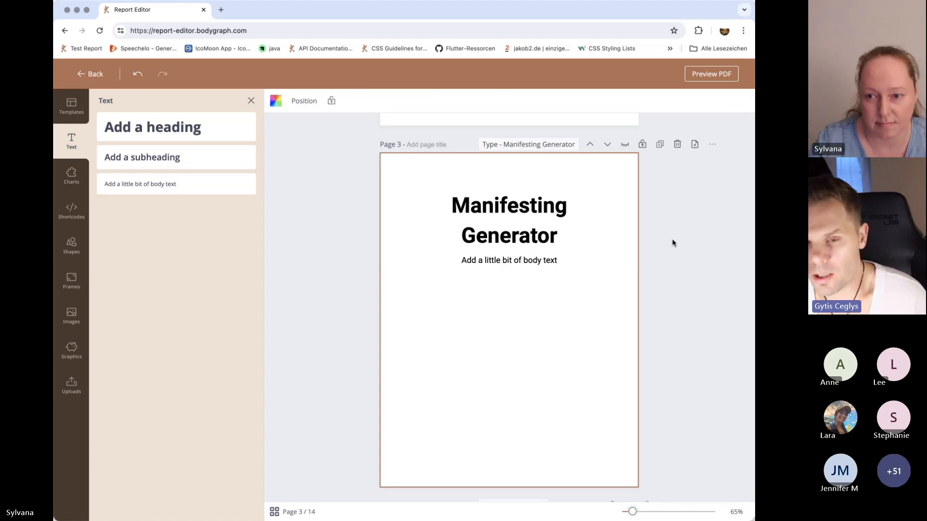
Duplicate page 3 and set the visibility condition of the copy to the Manifestor type.
left_click(660, 148)
left_click(516, 123)
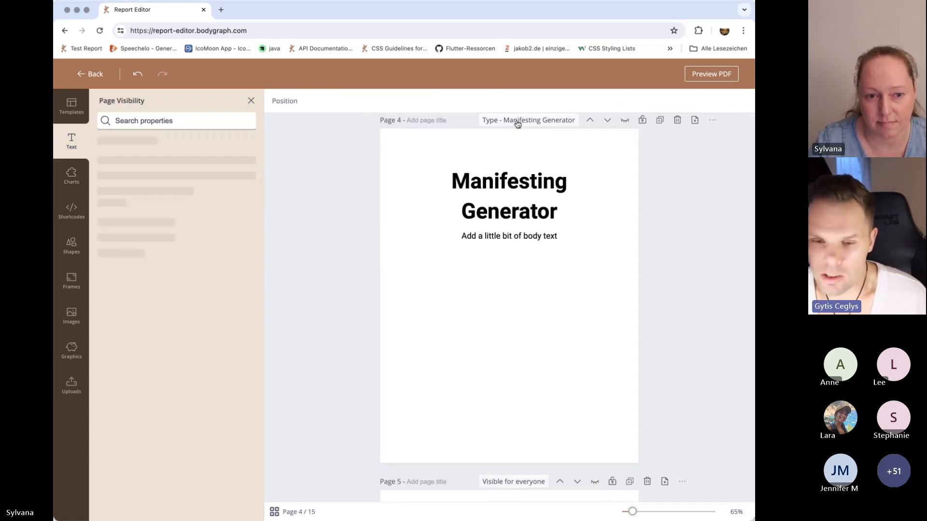
left_click(122, 209)
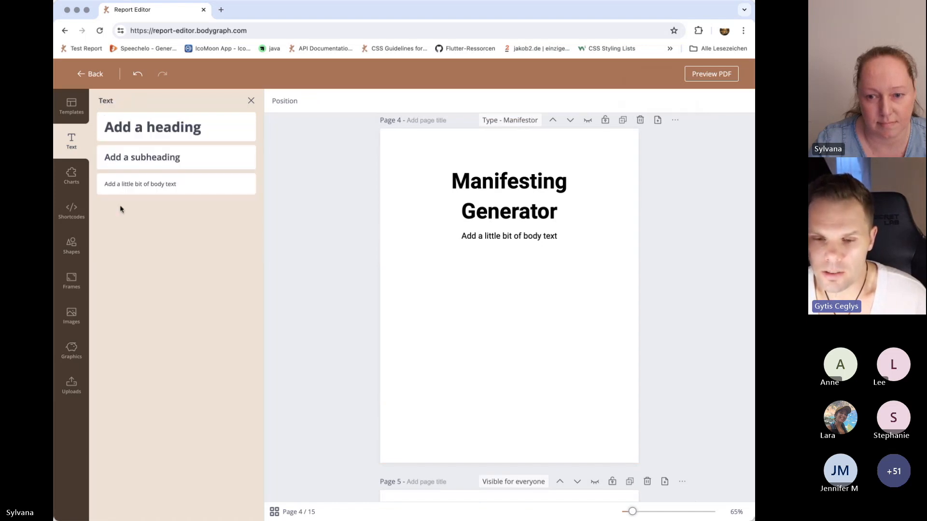
Change page 4's heading to "Manifestor" and move it up close to the page's upper edge.
left_click(521, 215)
left_click_drag(569, 213, 521, 189)
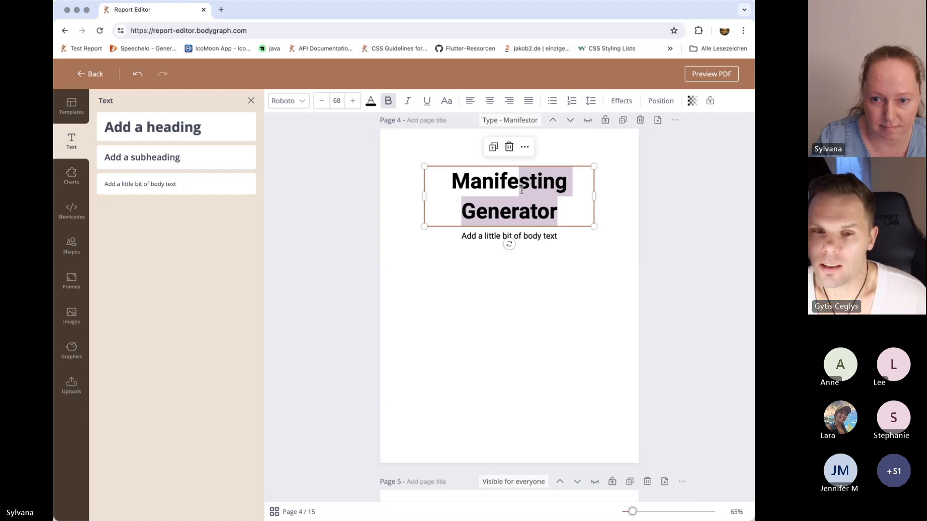
left_click_drag(567, 213, 535, 187)
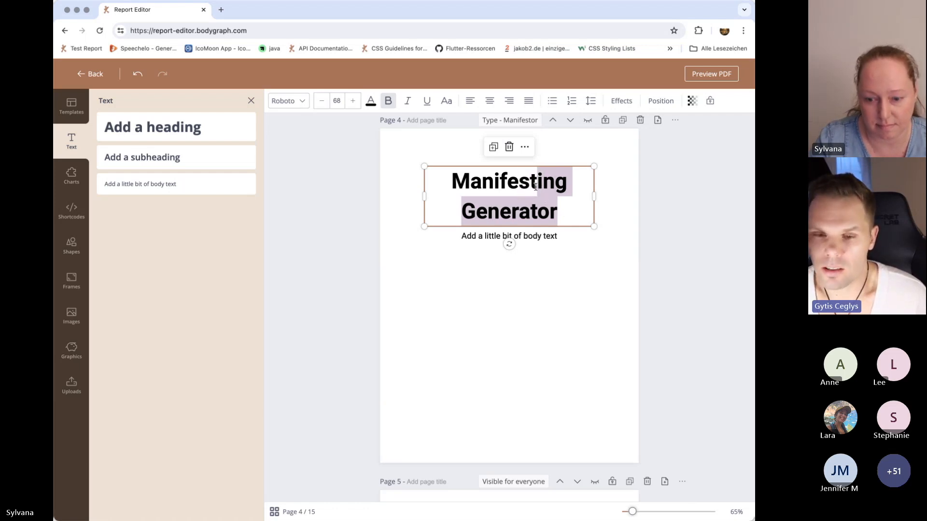
type("or")
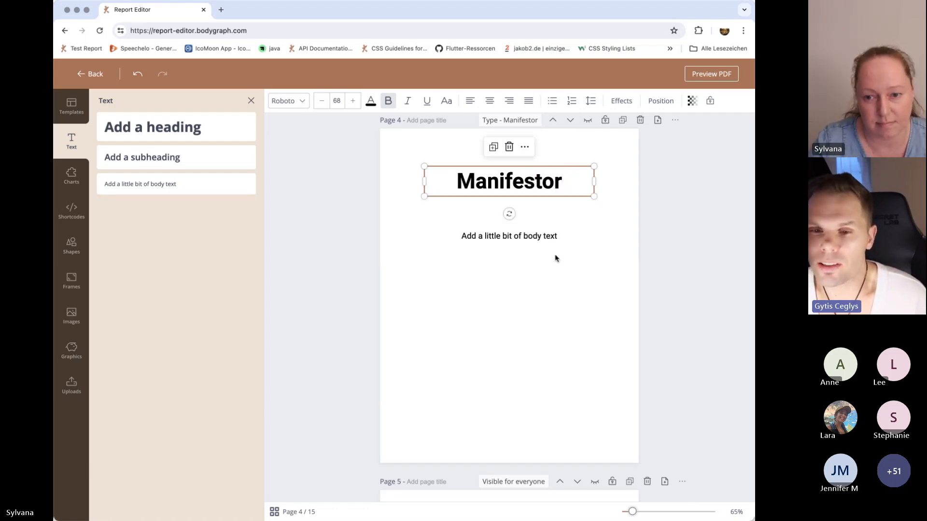
left_click(561, 307)
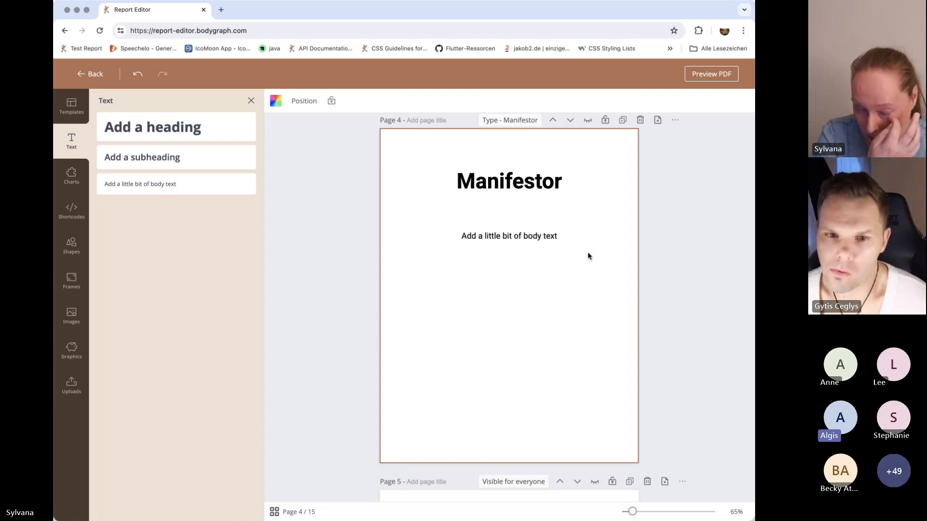
left_click_drag(508, 199, 508, 158)
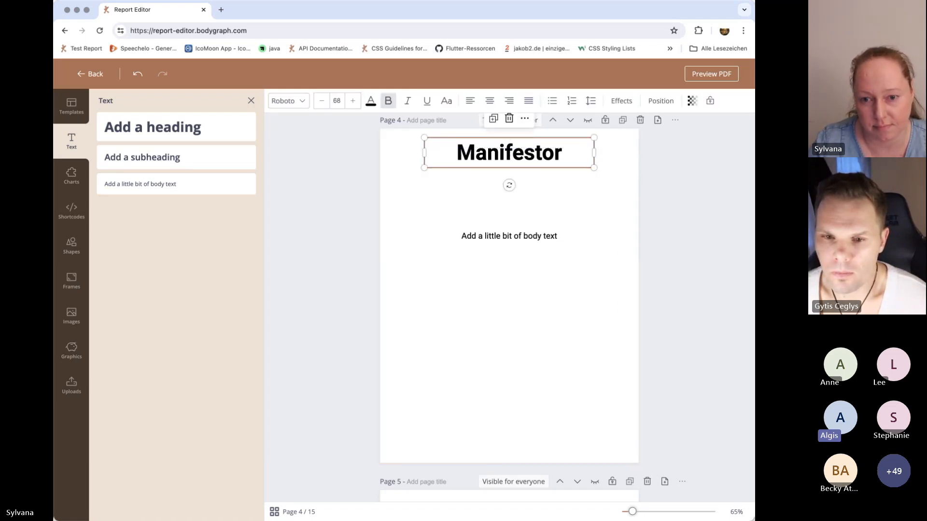
Show the uploads library and look over page 5 of the report.
key("super+Tab")
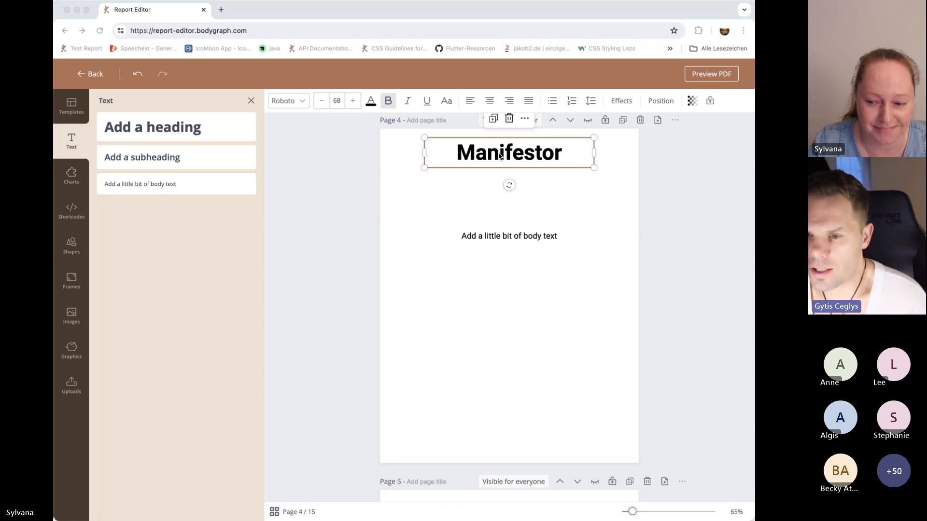
left_click(71, 386)
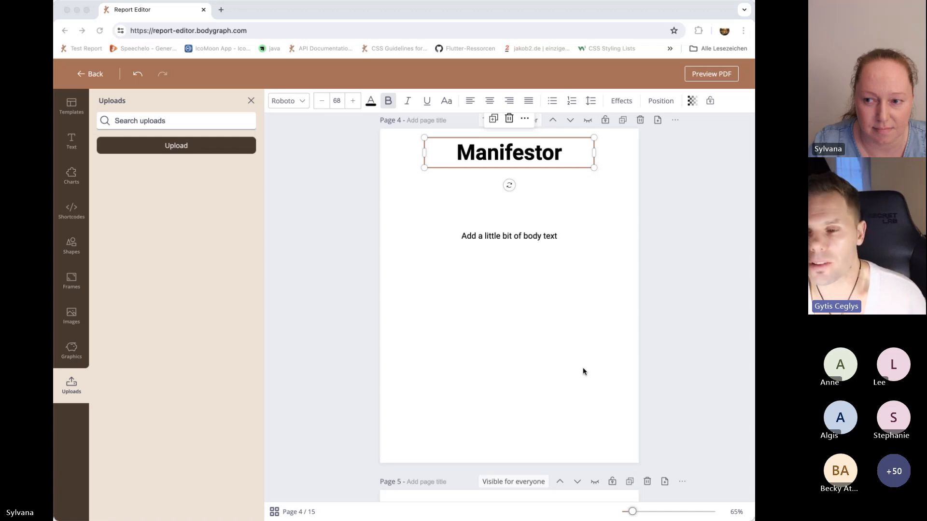
scroll(583, 372, "down", 1)
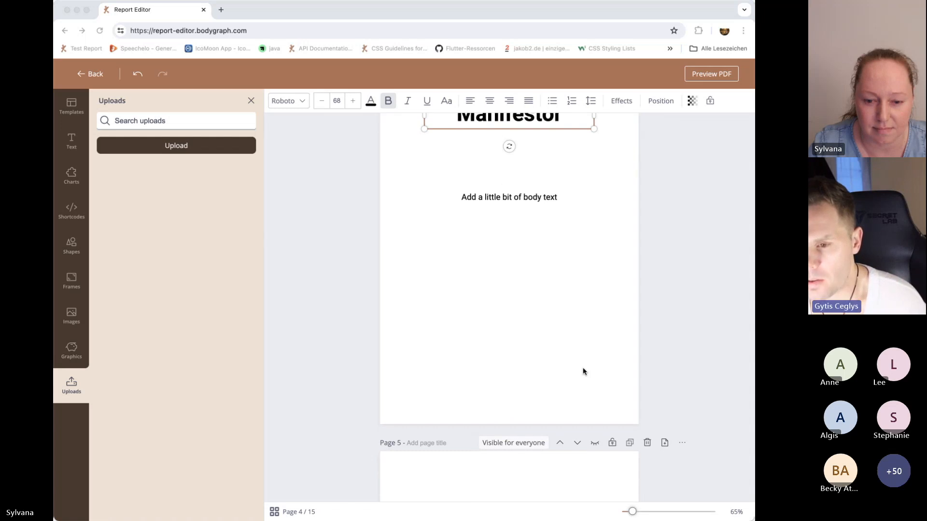
scroll(583, 371, "down", 6)
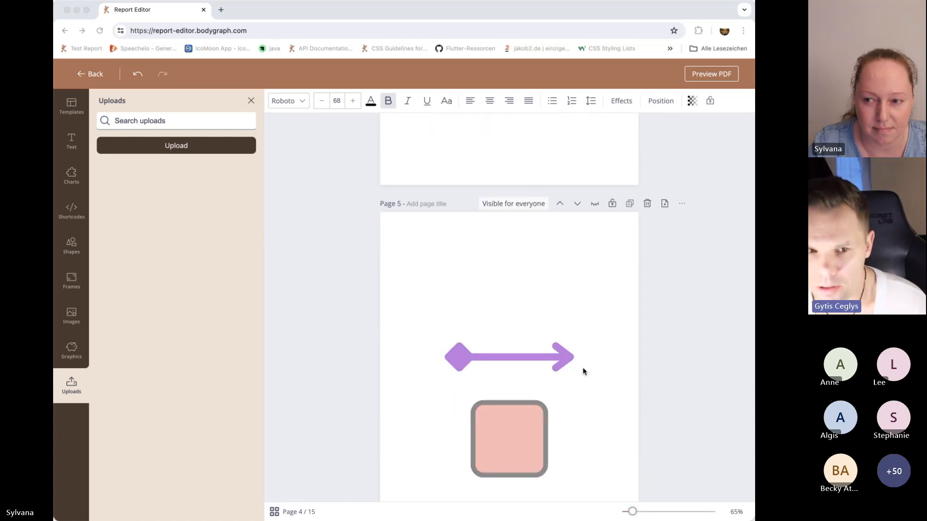